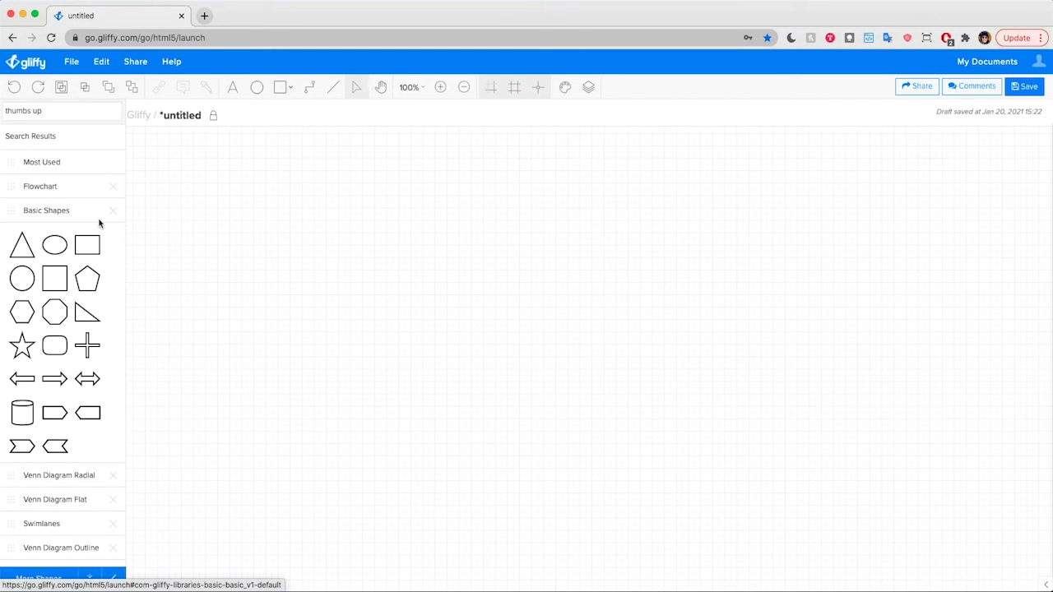
Step: Place two ellipses side by side on the canvas and delete both
drag(45, 253, 376, 207)
click(361, 338)
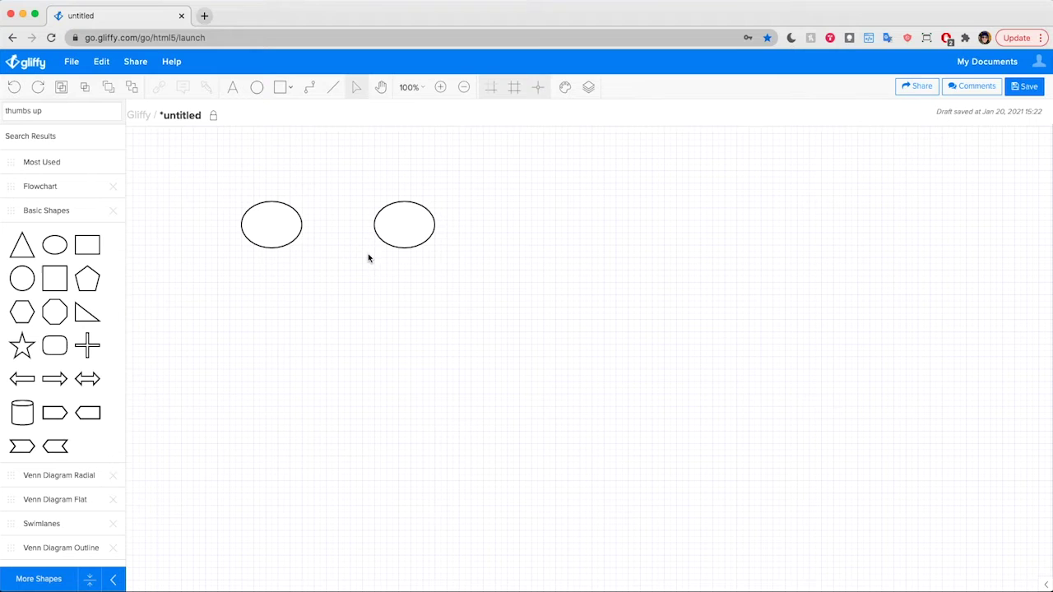
drag(172, 135, 512, 356)
key(Delete)
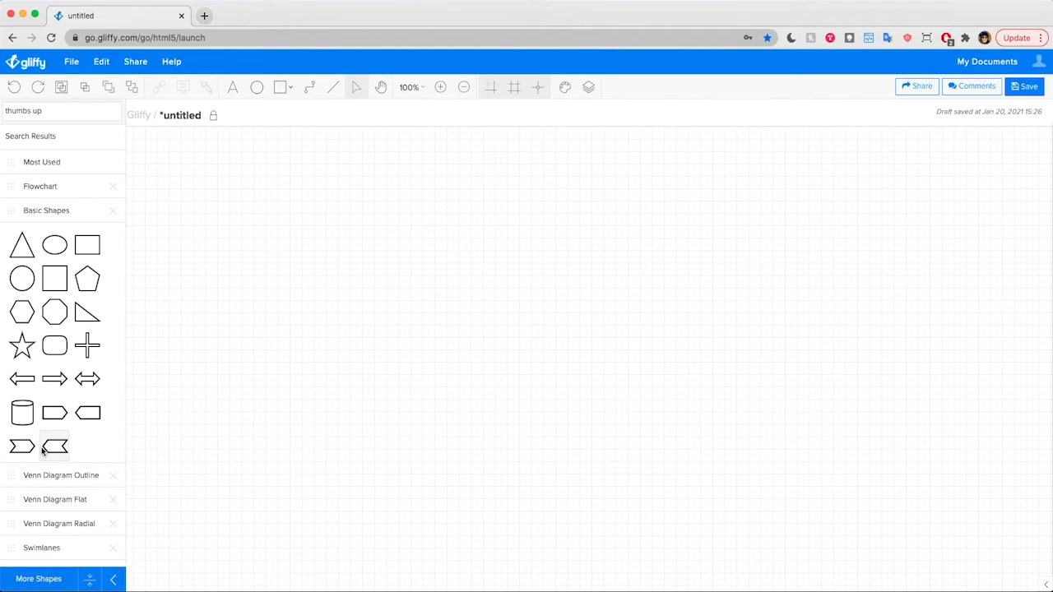
Step: Add a yellow circle from the Venn Diagram Outline shapes to the middle of the canvas and label it Lemonade
click(39, 480)
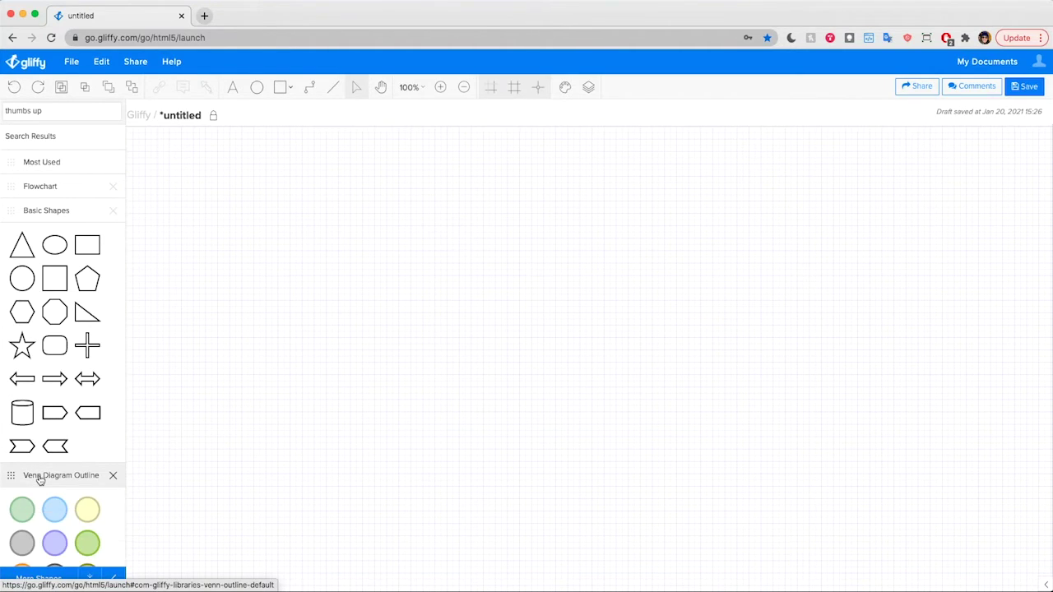
scroll(42, 481, down, 3)
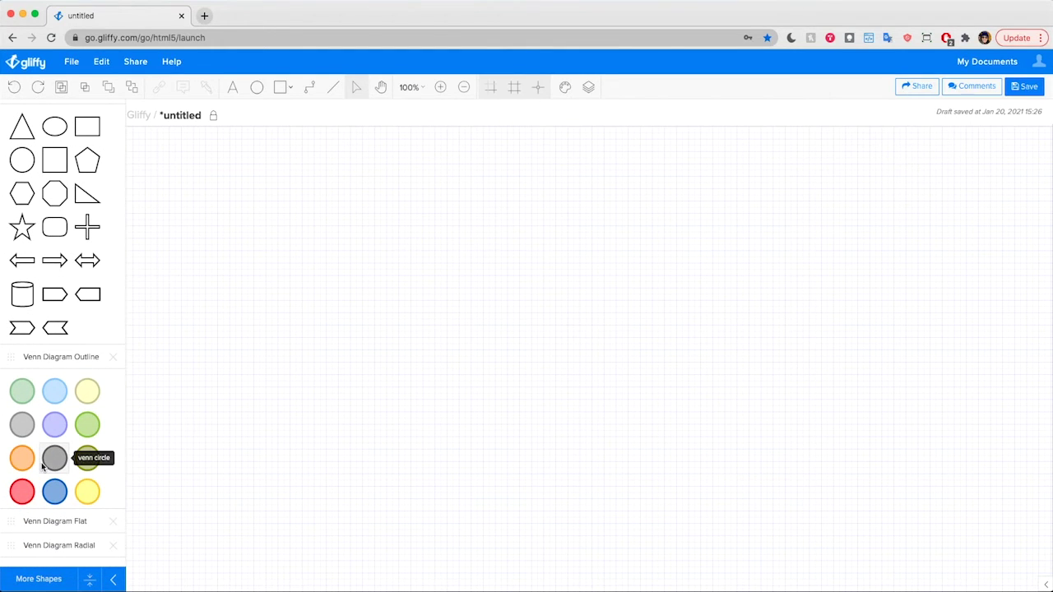
click(87, 491)
drag(443, 274, 533, 250)
text(Len)
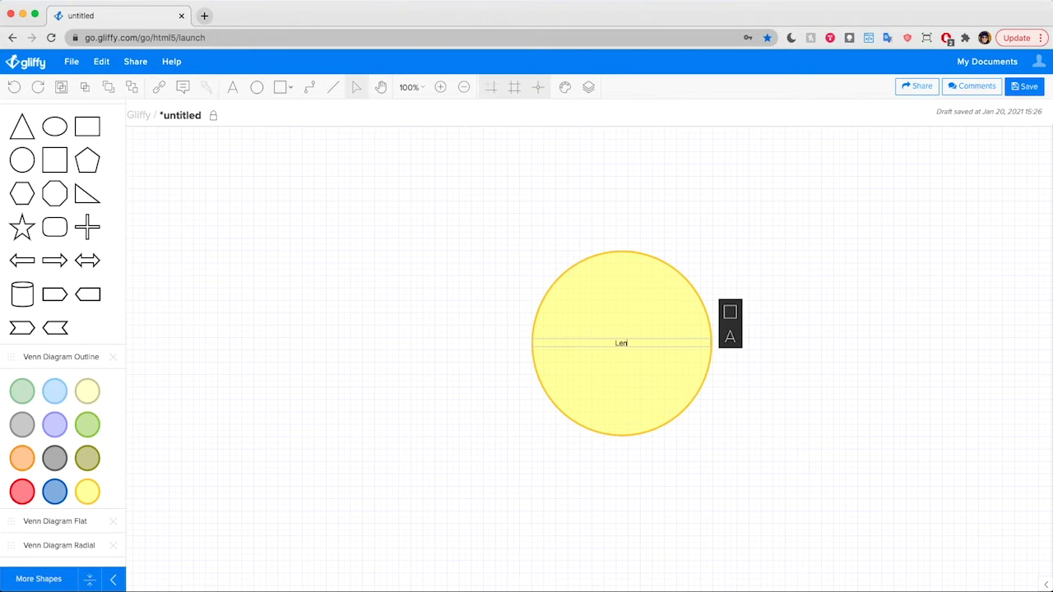
text(o)
key(BackSpace)
text(monade)
click(681, 210)
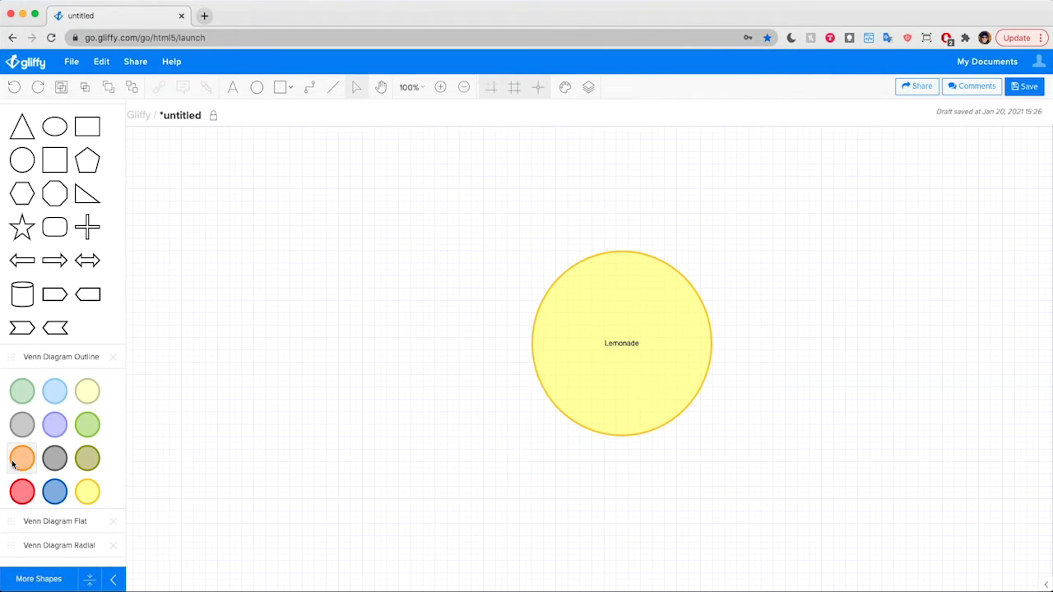
Step: Add an orange Venn Diagram Outline circle to the left of the Lemonade circle and label it Iced Tea
drag(22, 459, 312, 255)
double_click(404, 342)
text(Iced Tea)
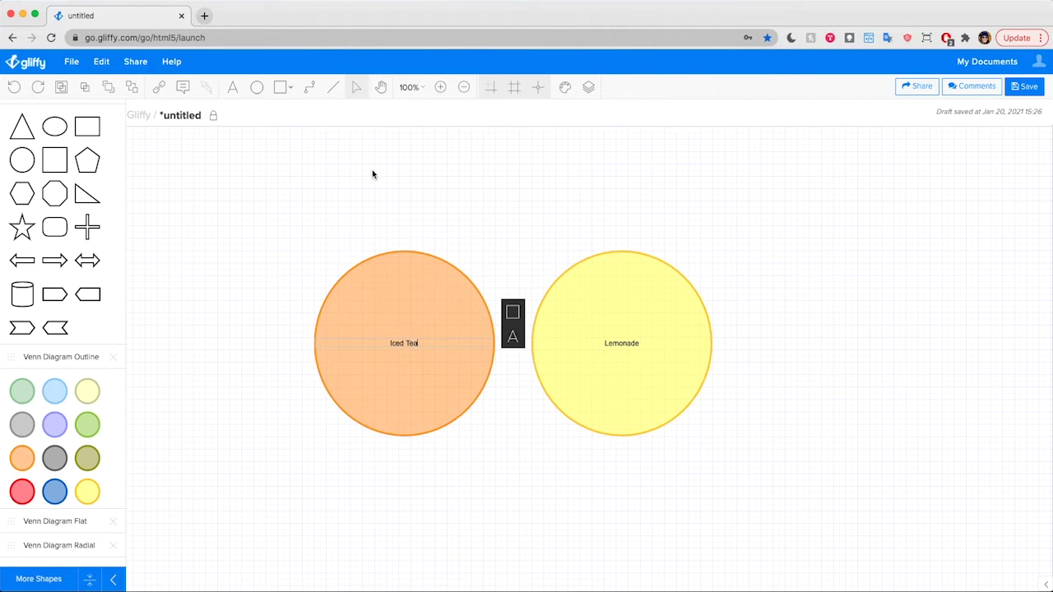
click(372, 170)
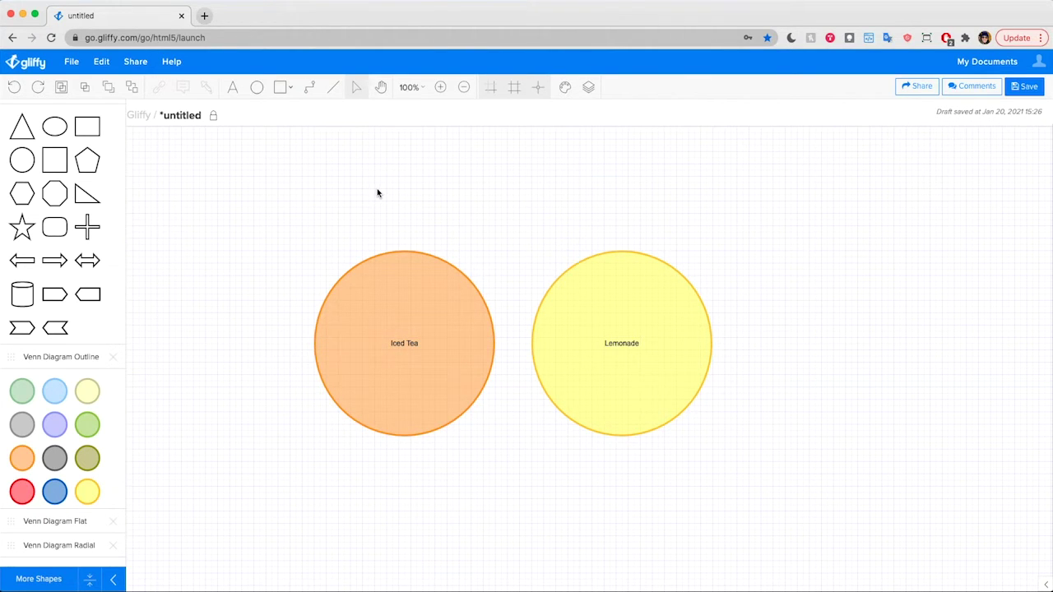
click(432, 313)
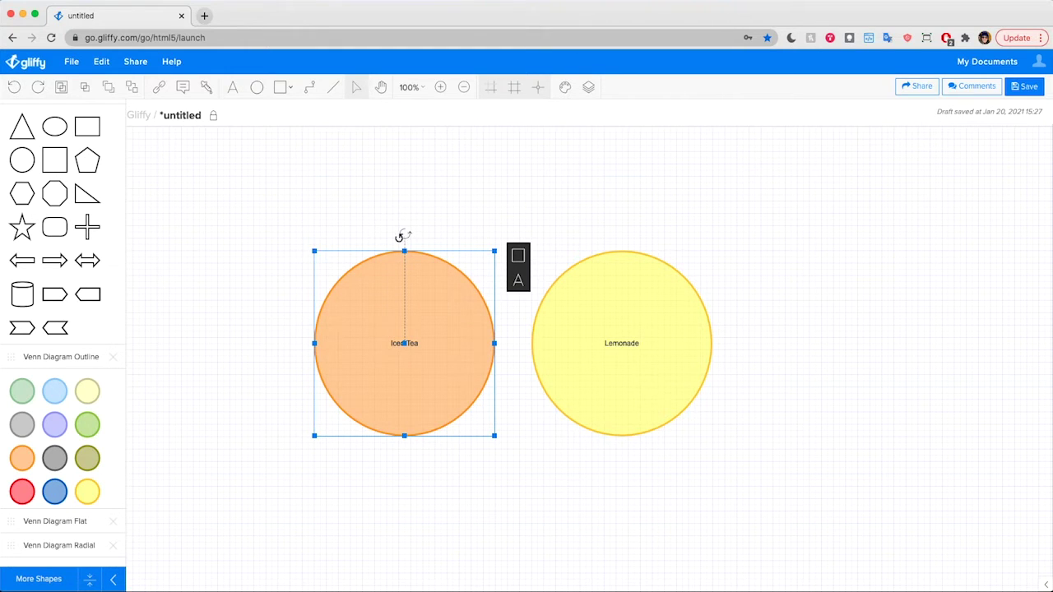
double_click(420, 342)
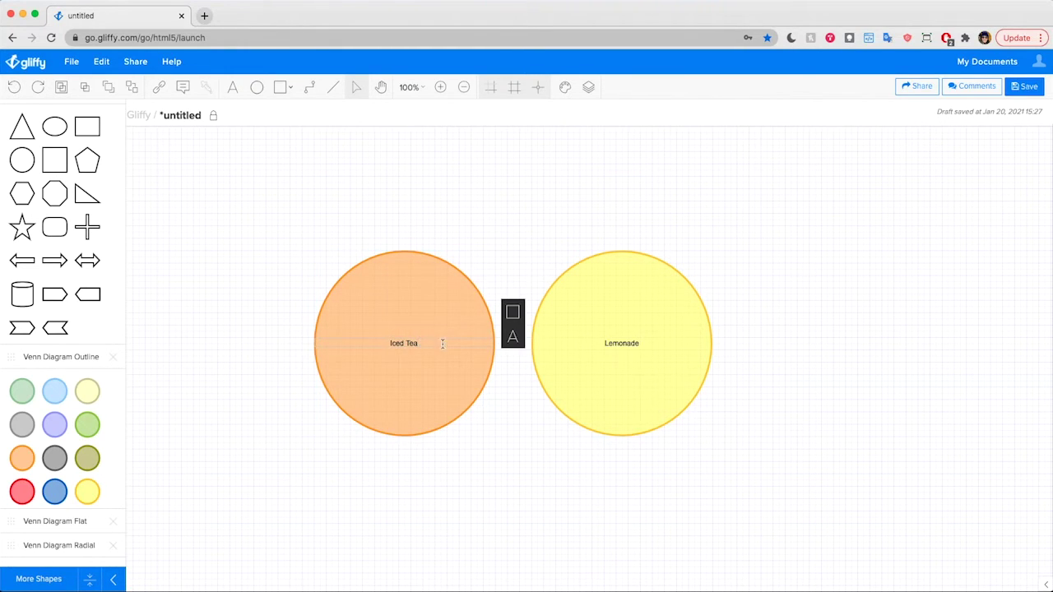
drag(443, 344, 371, 344)
click(406, 180)
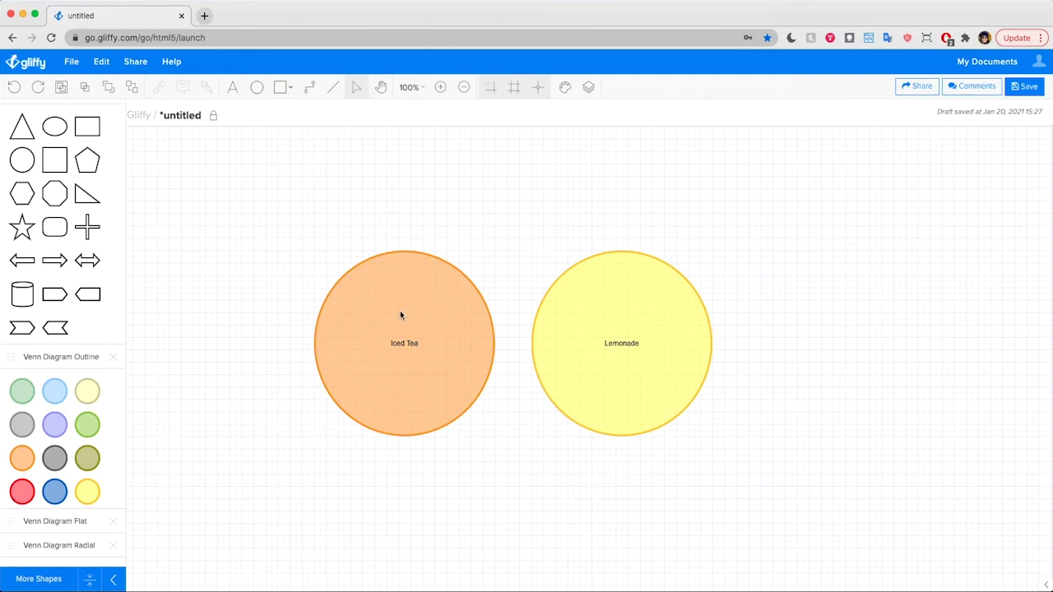
Step: Set the font size of the orange circle's Iced Tea label to 16px
click(424, 315)
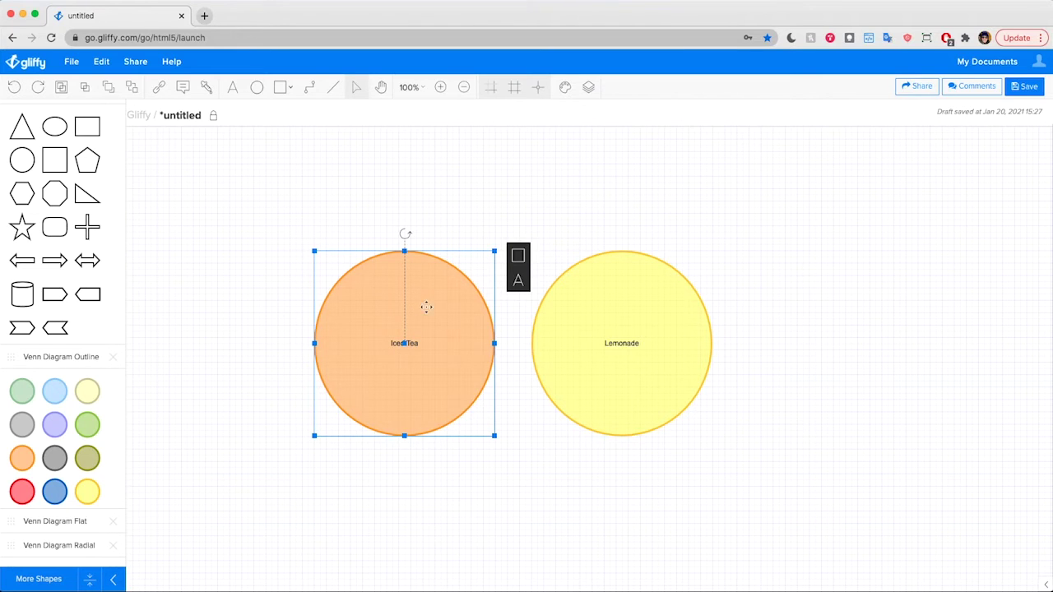
click(522, 257)
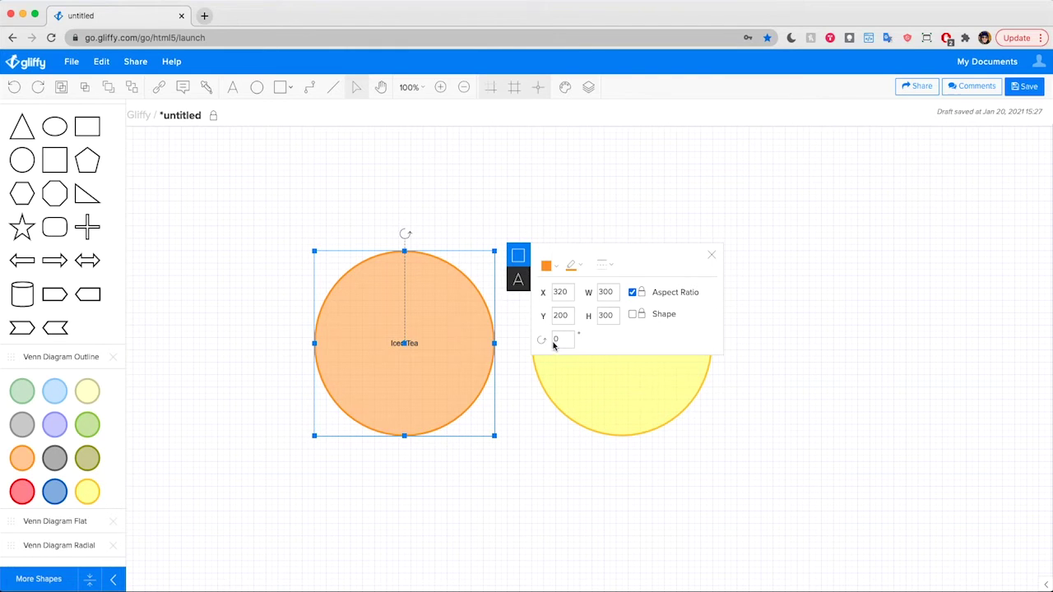
click(517, 281)
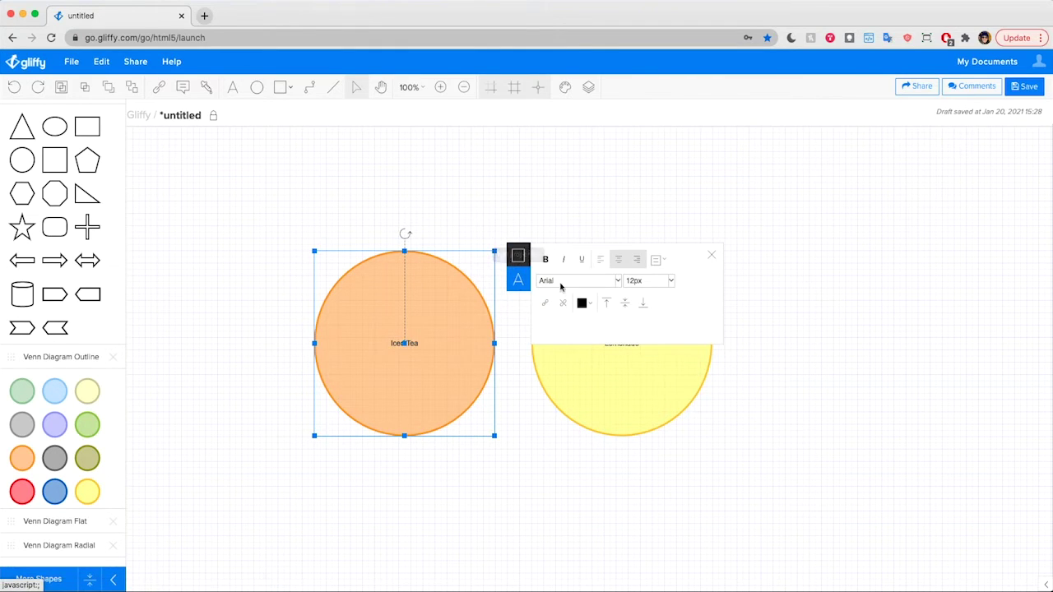
click(667, 285)
click(658, 367)
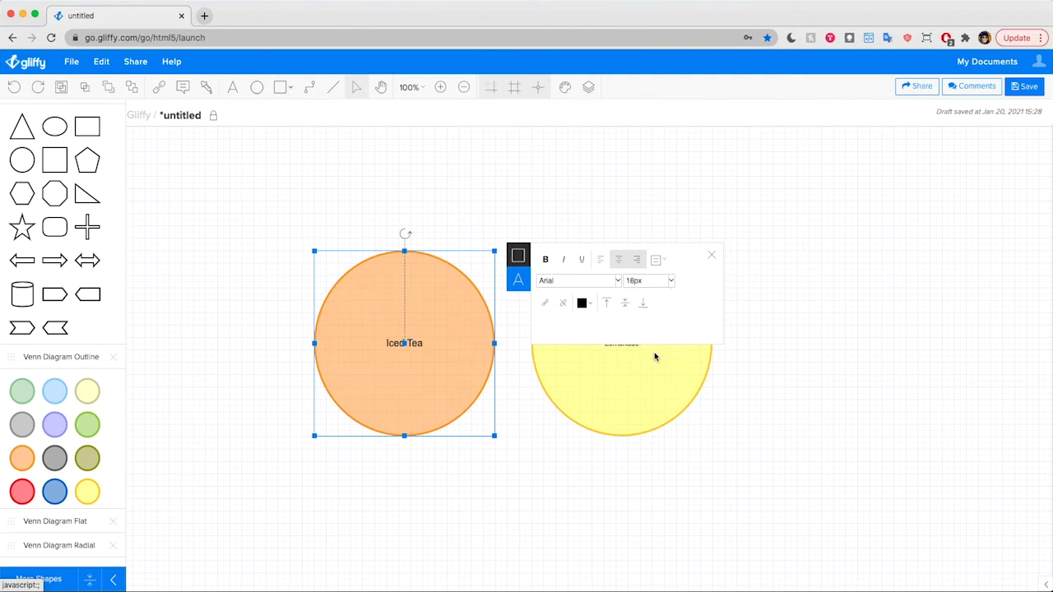
Step: Try the Iced Tea label's vertical alignments and its Text Above and Text Below positions, returning it to Text Inside
click(643, 304)
click(630, 306)
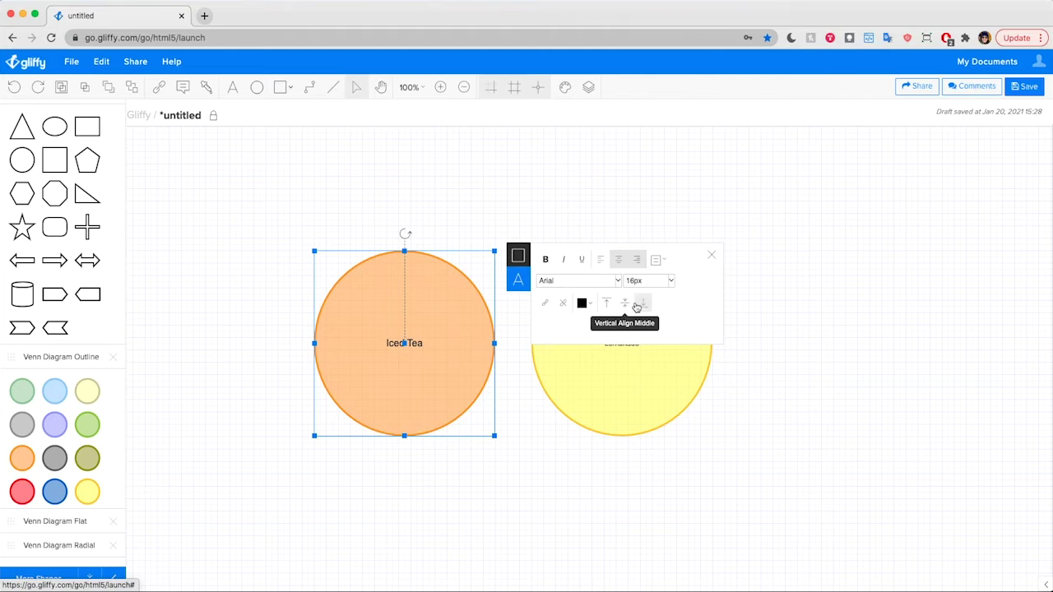
click(659, 260)
click(679, 308)
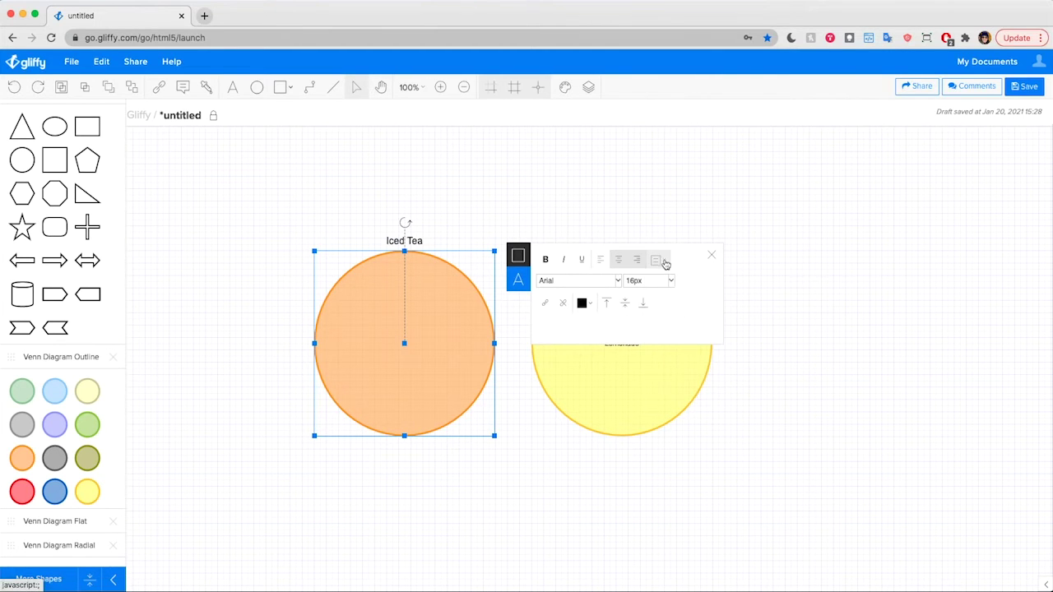
click(661, 260)
click(677, 341)
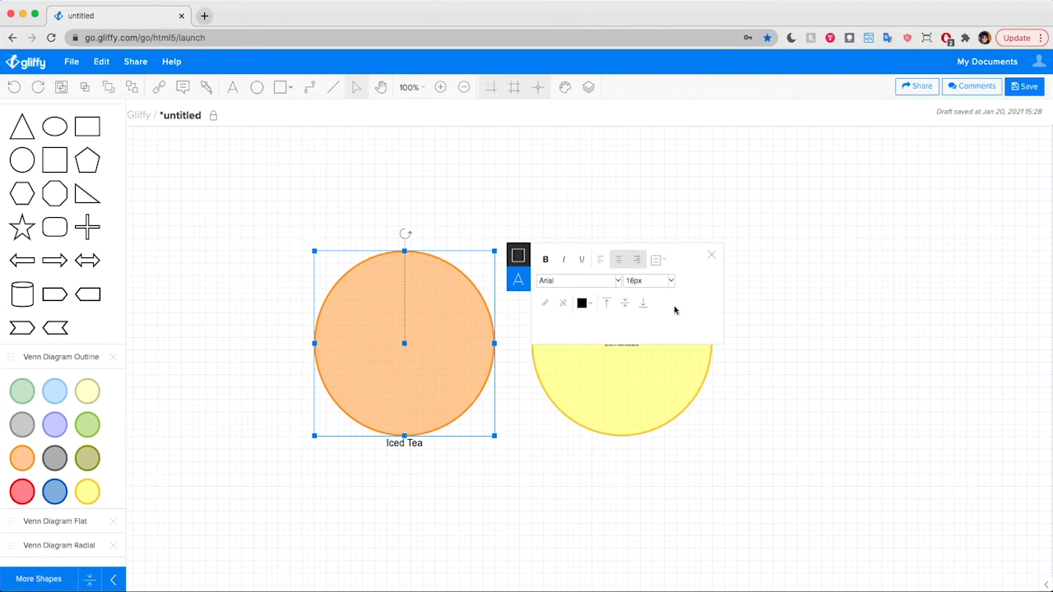
click(659, 260)
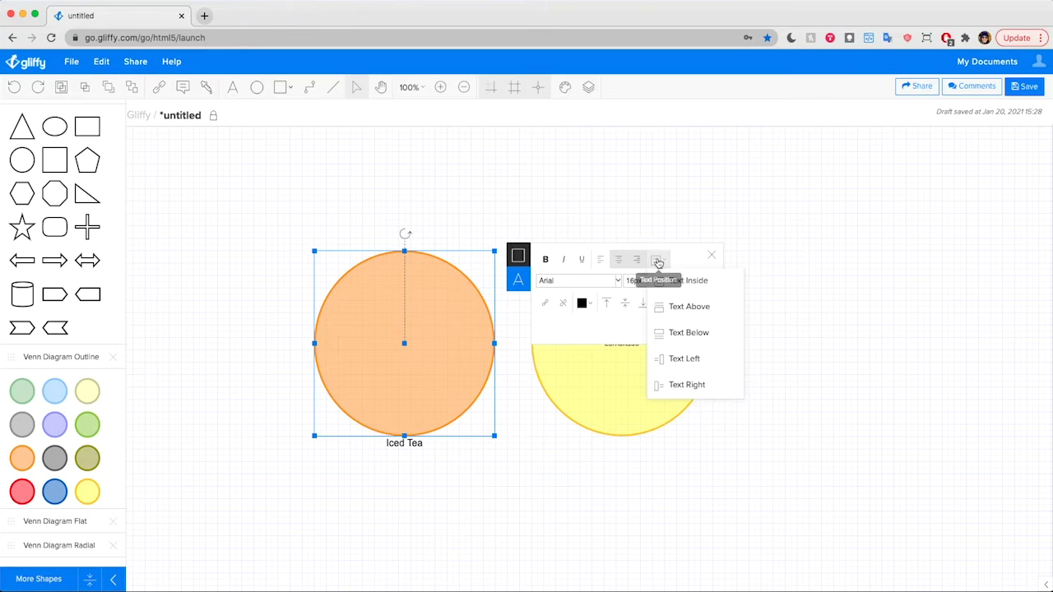
click(701, 287)
Step: Make the Iced Tea label bold and deselect the circle
click(546, 259)
click(553, 178)
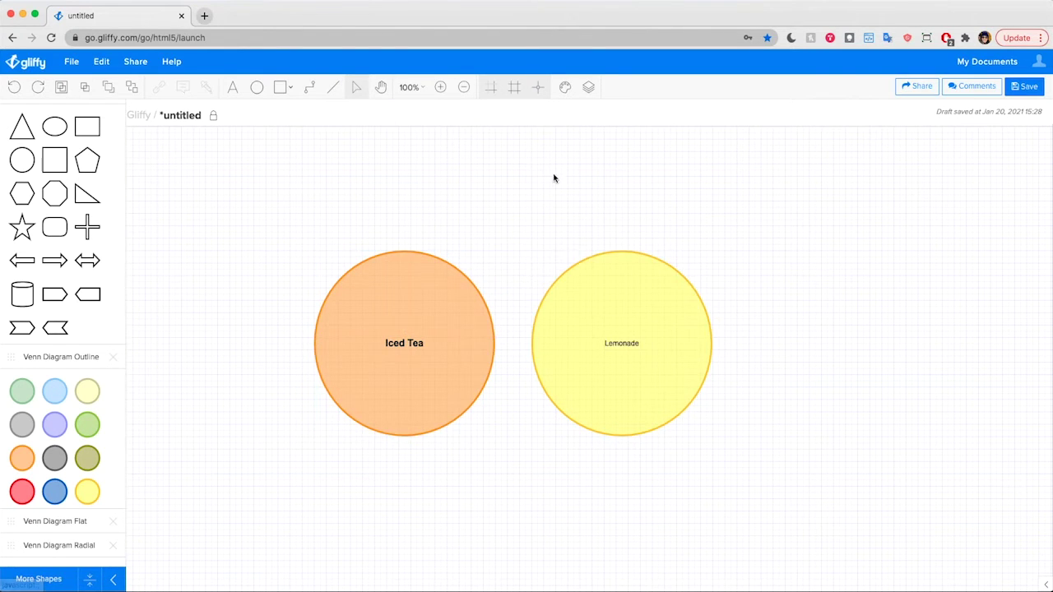
Step: Format the yellow circle's Lemonade label as 16px bold text
click(605, 307)
click(735, 280)
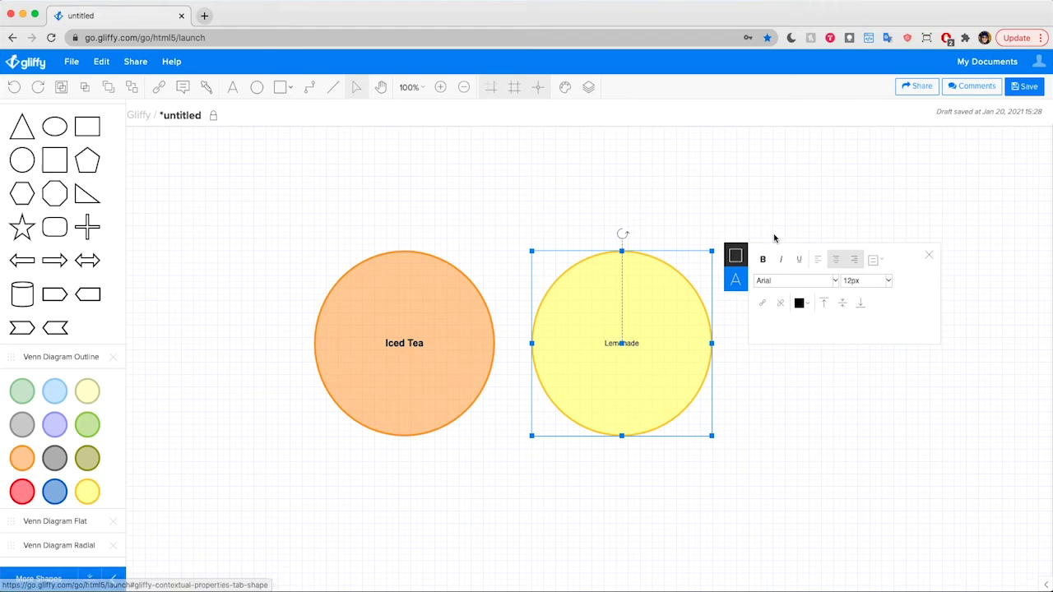
click(890, 281)
click(854, 354)
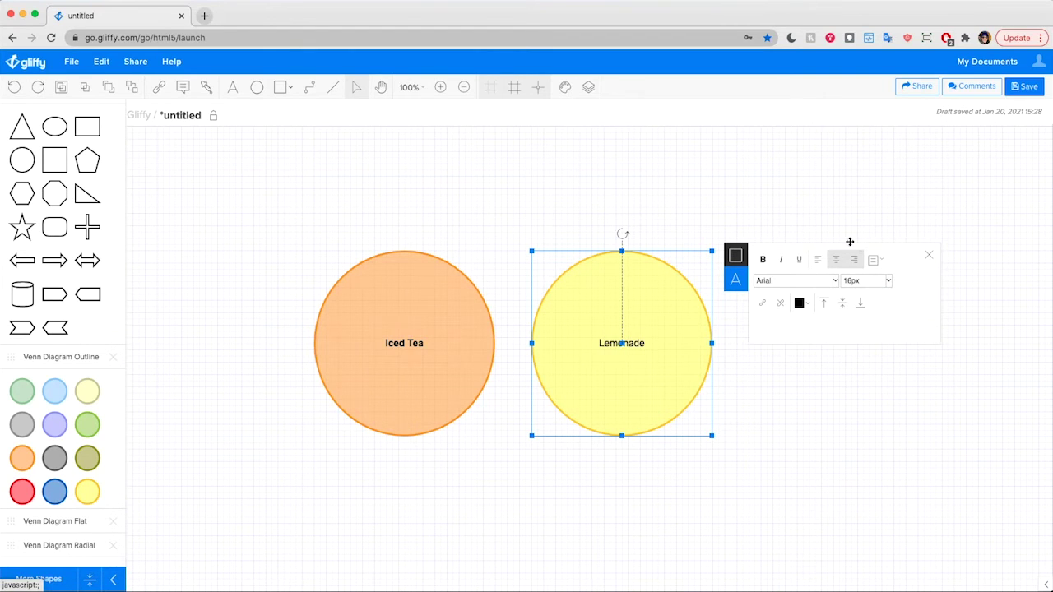
click(763, 260)
click(663, 156)
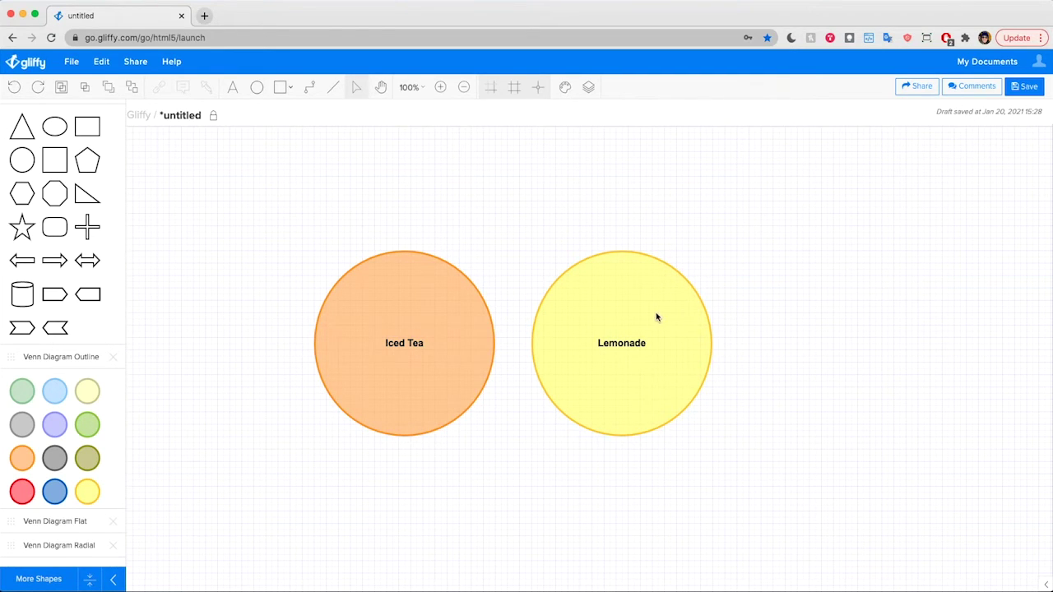
Step: Duplicate the Lemonade circle to its right and delete the copy
click(636, 301)
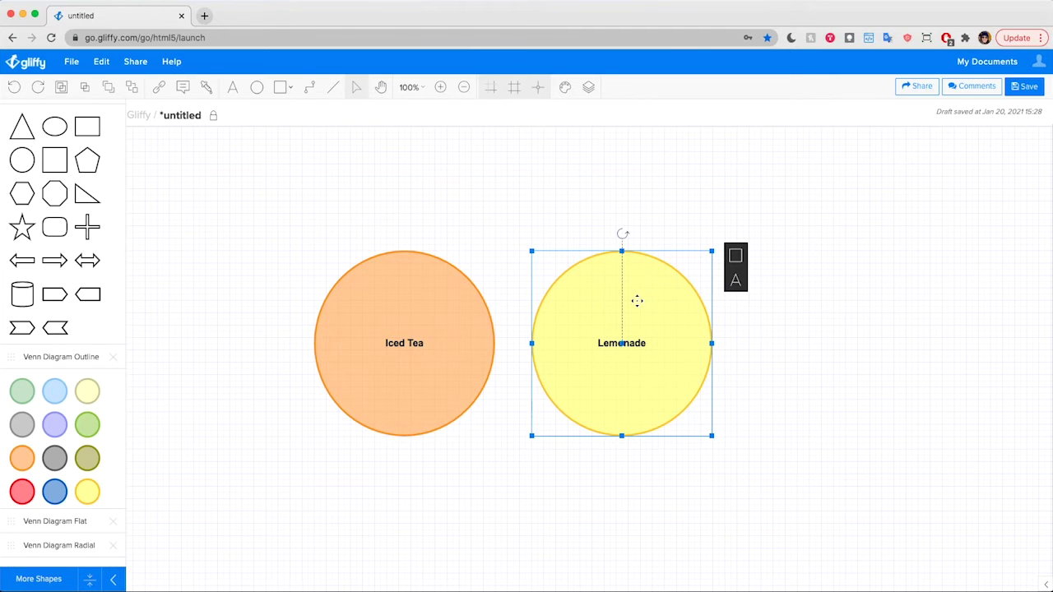
drag(596, 306, 805, 312)
click(806, 195)
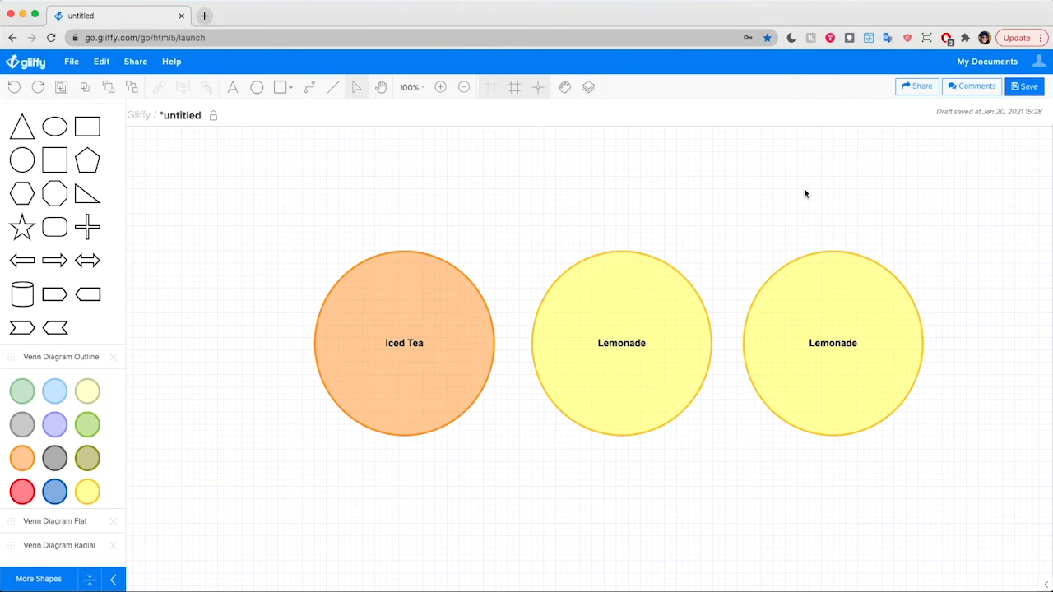
click(820, 309)
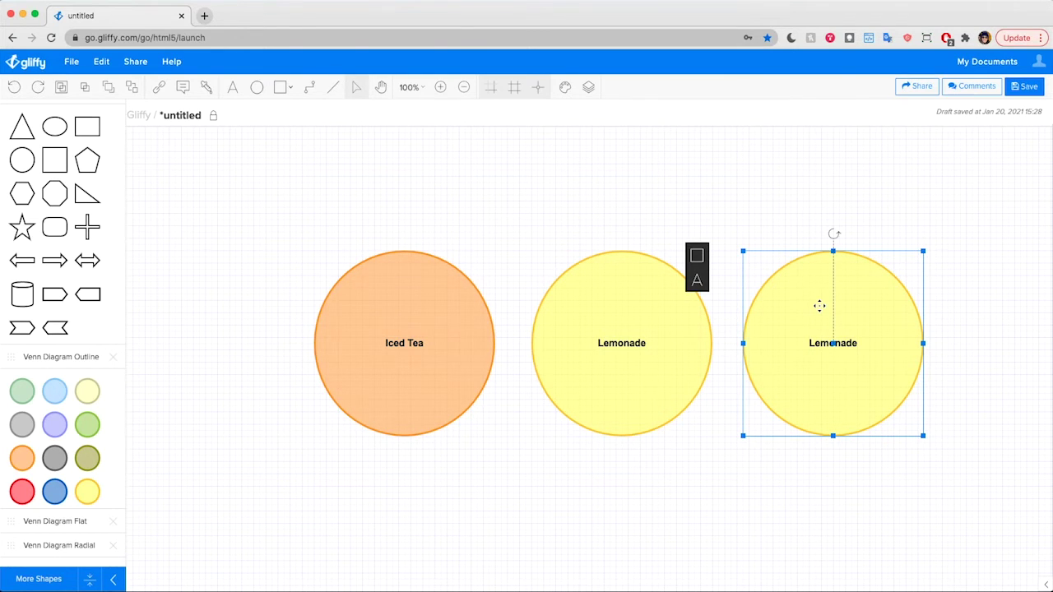
key(Delete)
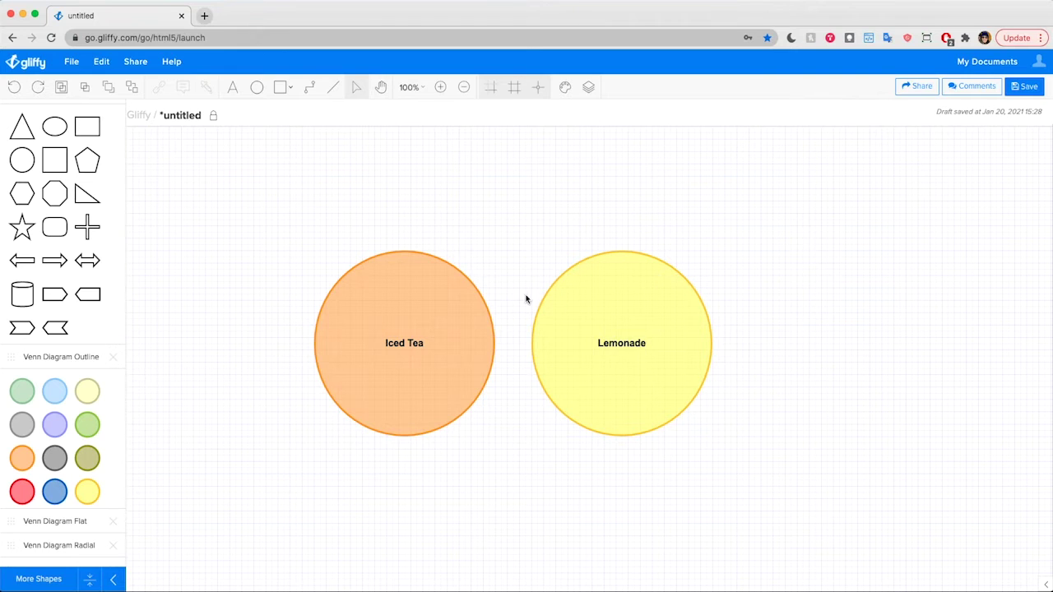
Step: Move the Iced Tea circle right so it partly overlaps the Lemonade circle, and enlarge both circles together
drag(431, 302, 522, 301)
click(442, 208)
drag(347, 203, 766, 485)
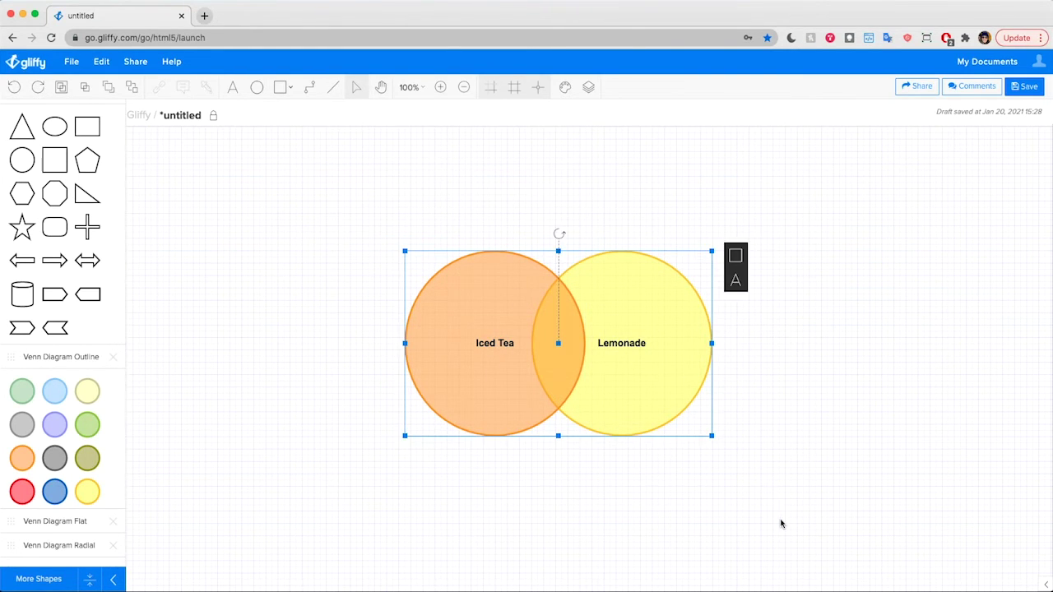
drag(712, 251, 659, 290)
click(865, 255)
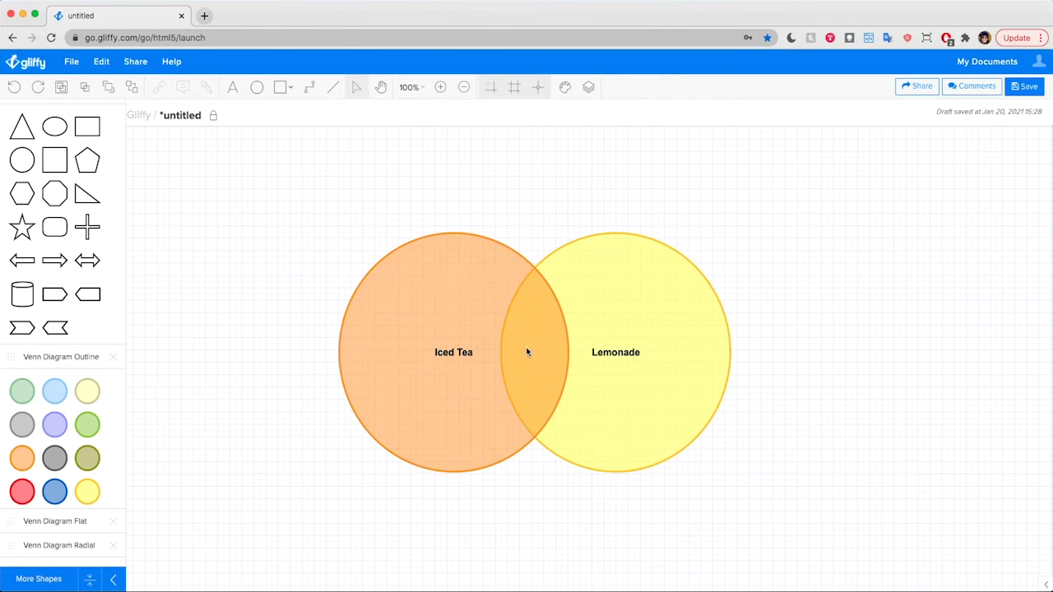
Step: Add a text box reading Arnold Palmer centred above the overlap of the two circles
scroll(527, 236, down, 3)
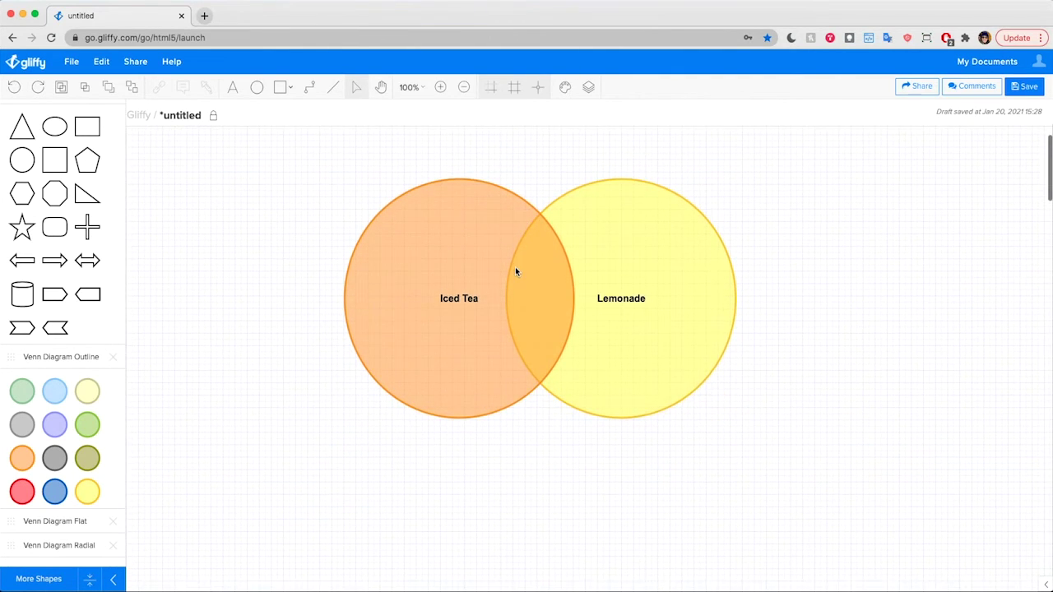
scroll(515, 272, up, 3)
click(233, 86)
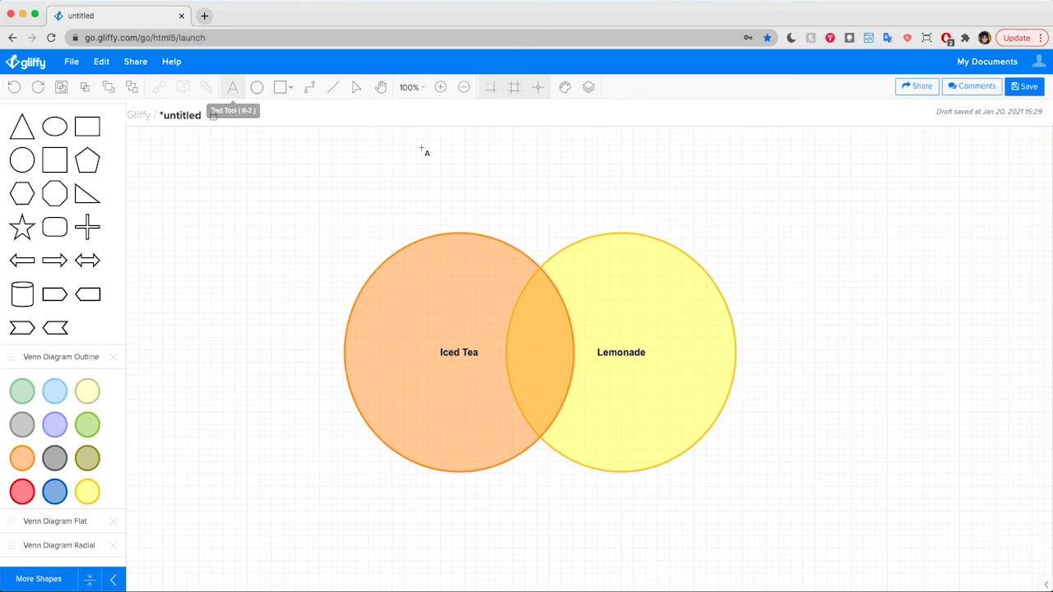
drag(460, 175, 603, 215)
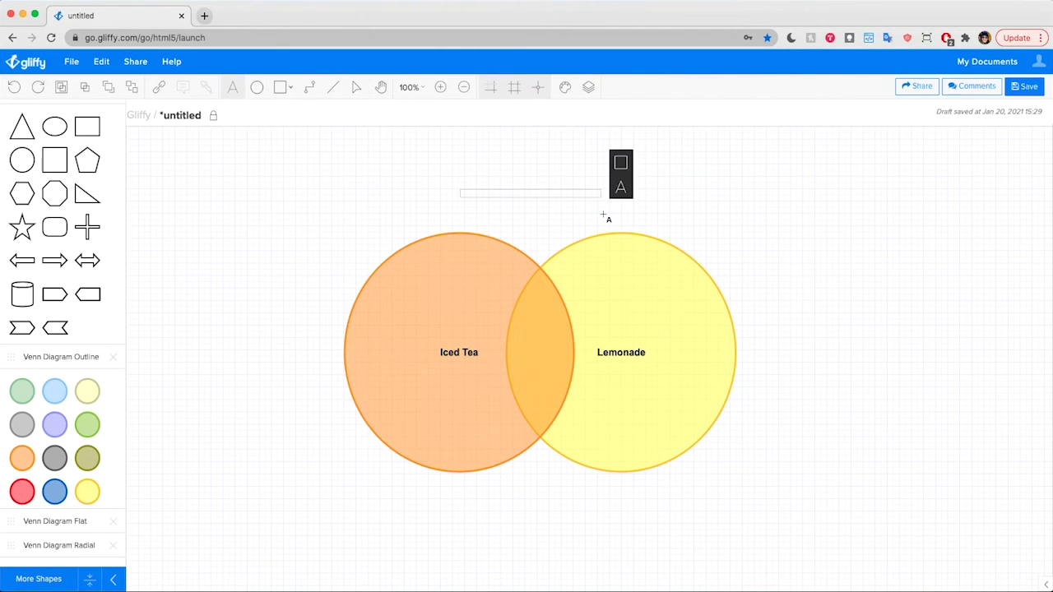
text(Arnold Palmer)
Step: Format the Arnold Palmer text as 16px bold
click(622, 187)
click(770, 194)
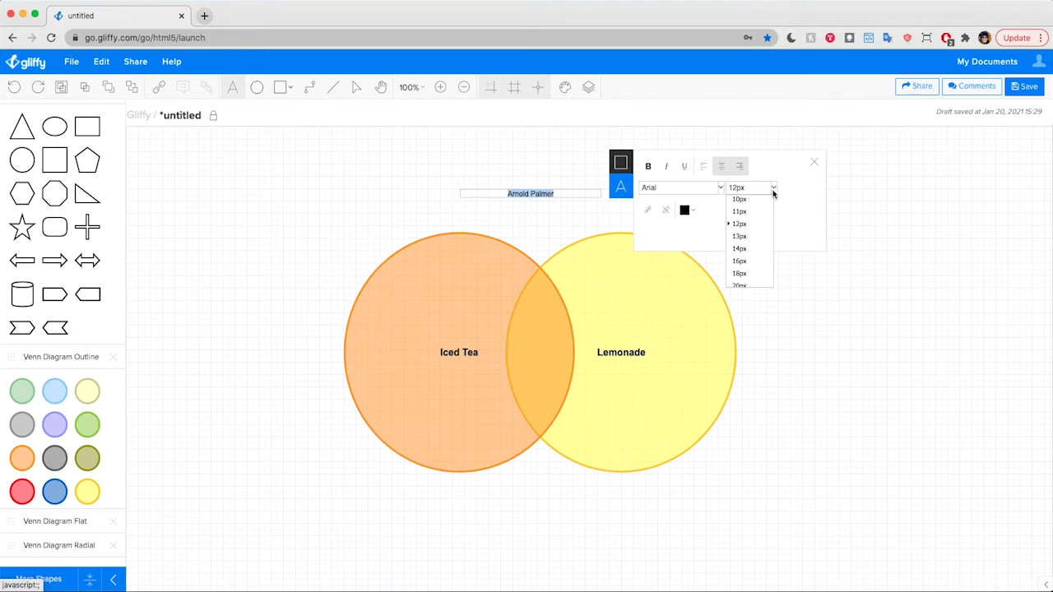
click(744, 264)
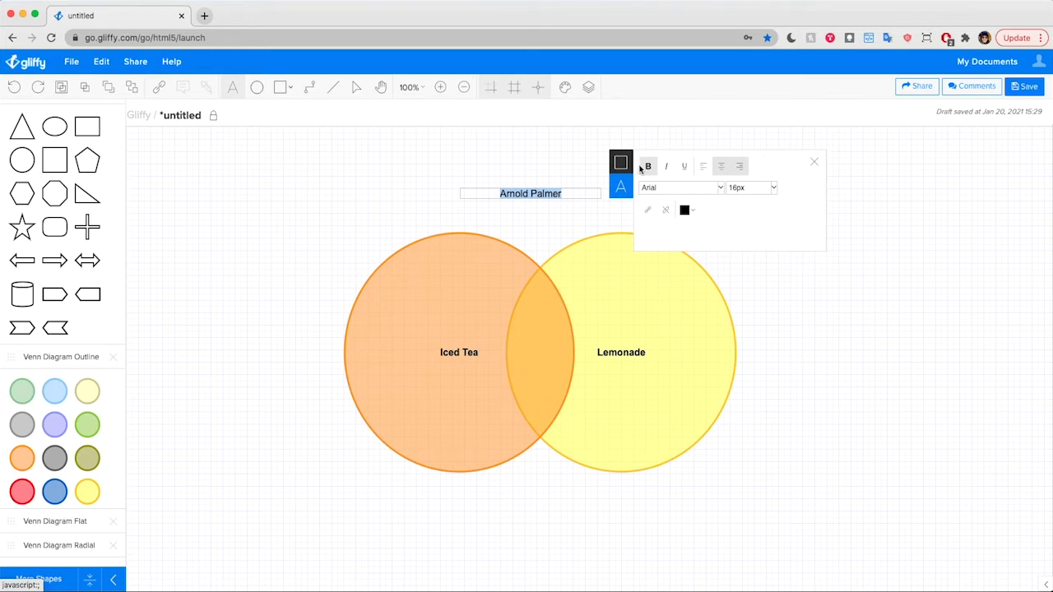
click(648, 166)
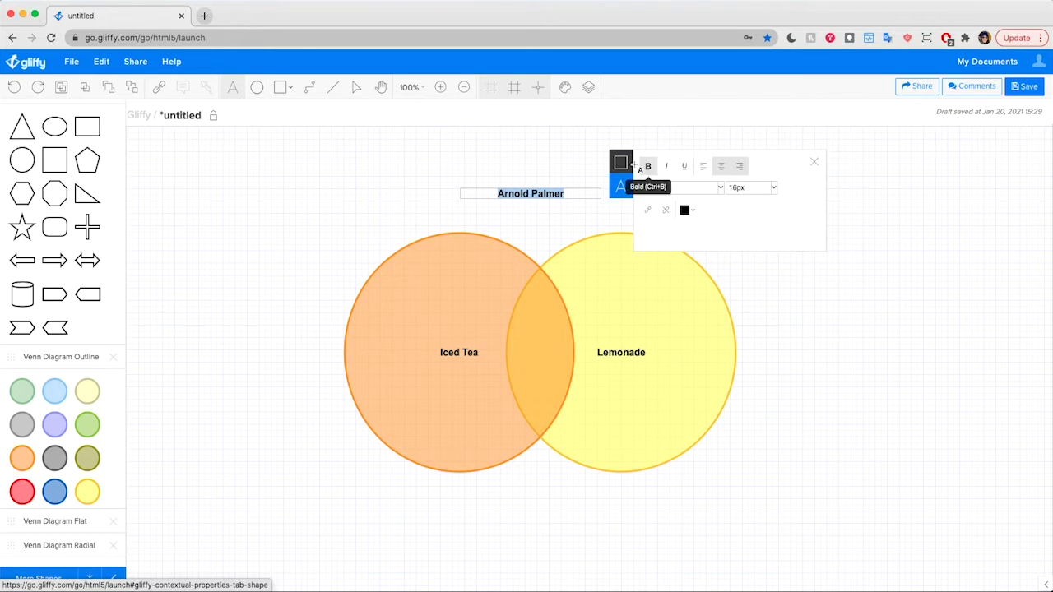
Step: Move the Arnold Palmer text down into the overlap of the two circles
click(356, 87)
click(550, 194)
drag(551, 195, 558, 367)
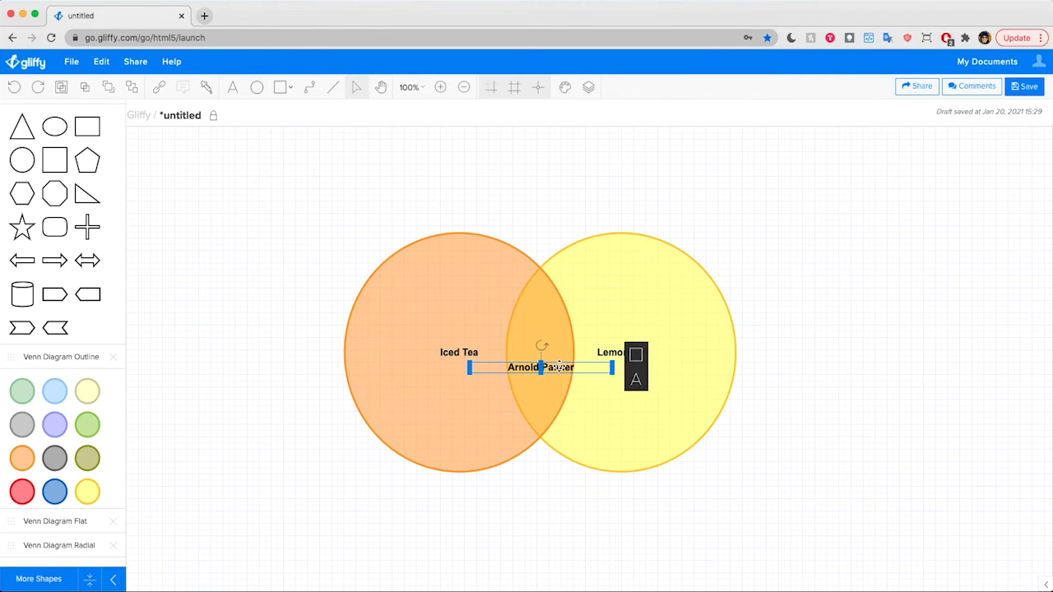
click(565, 530)
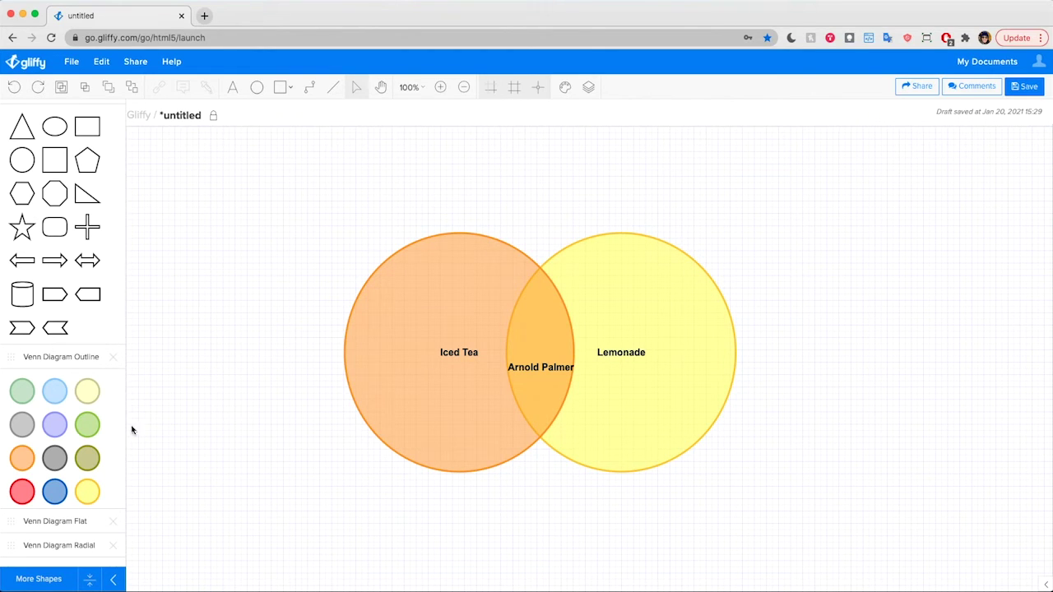
Step: Enable the Website and UI shape library
click(35, 580)
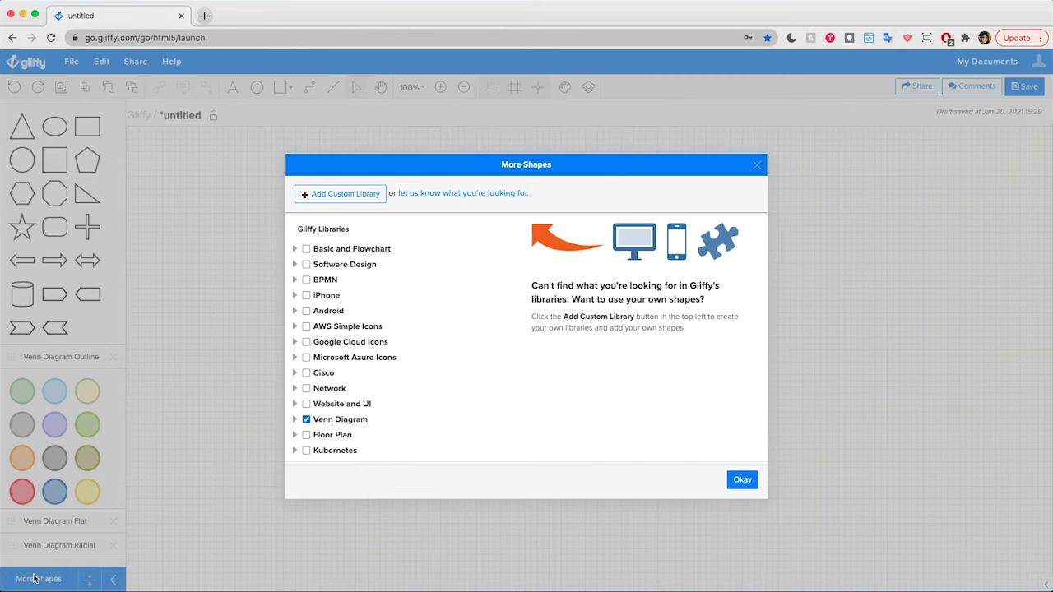
click(307, 404)
click(742, 480)
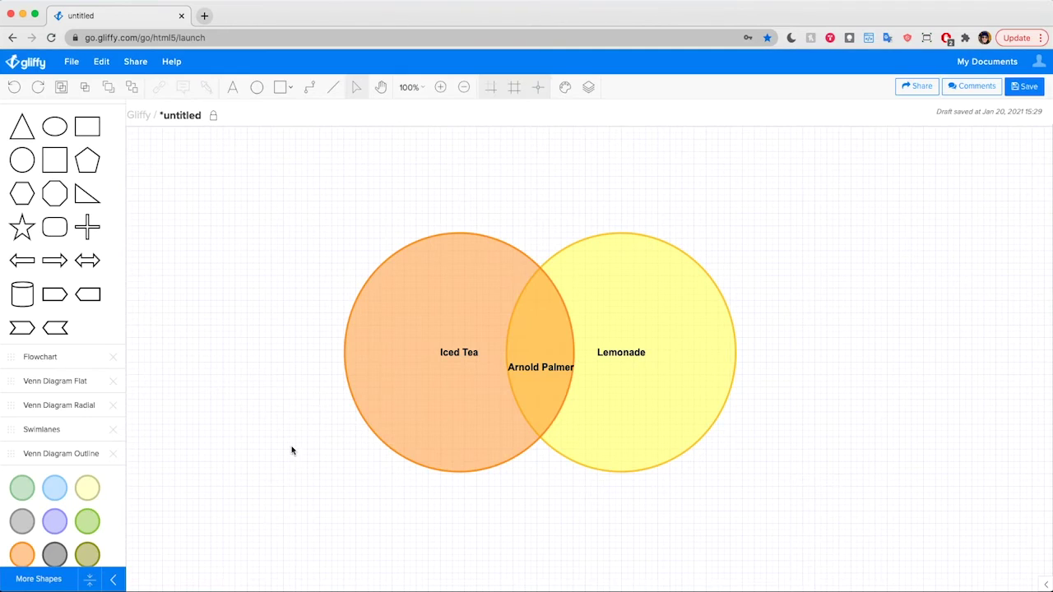
Step: Place the audio controls shape from the form shapes on the canvas, above and to the left of the Iced Tea circle
scroll(85, 425, down, 10)
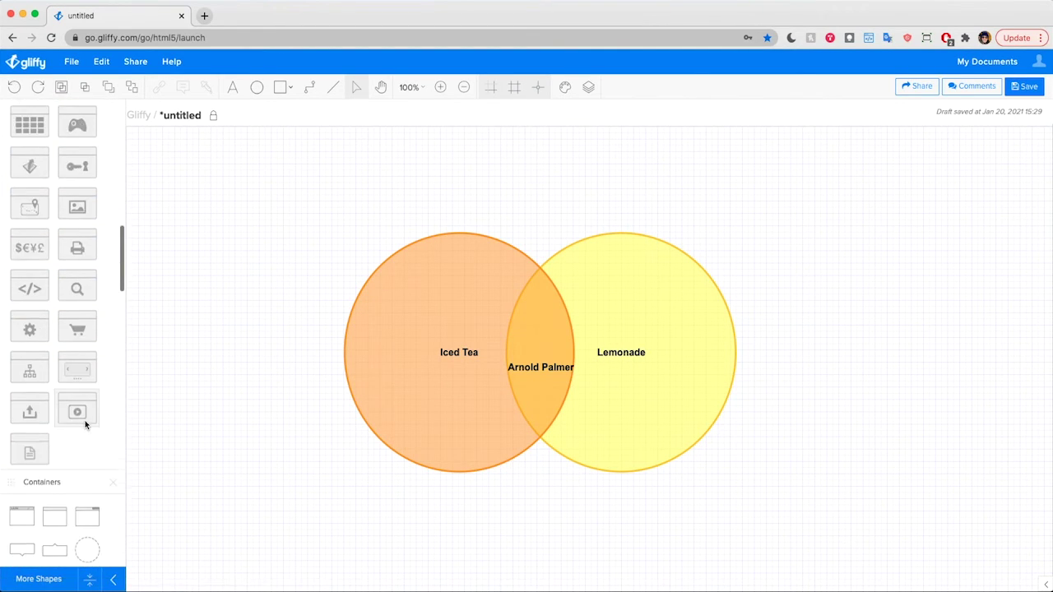
scroll(85, 424, down, 9)
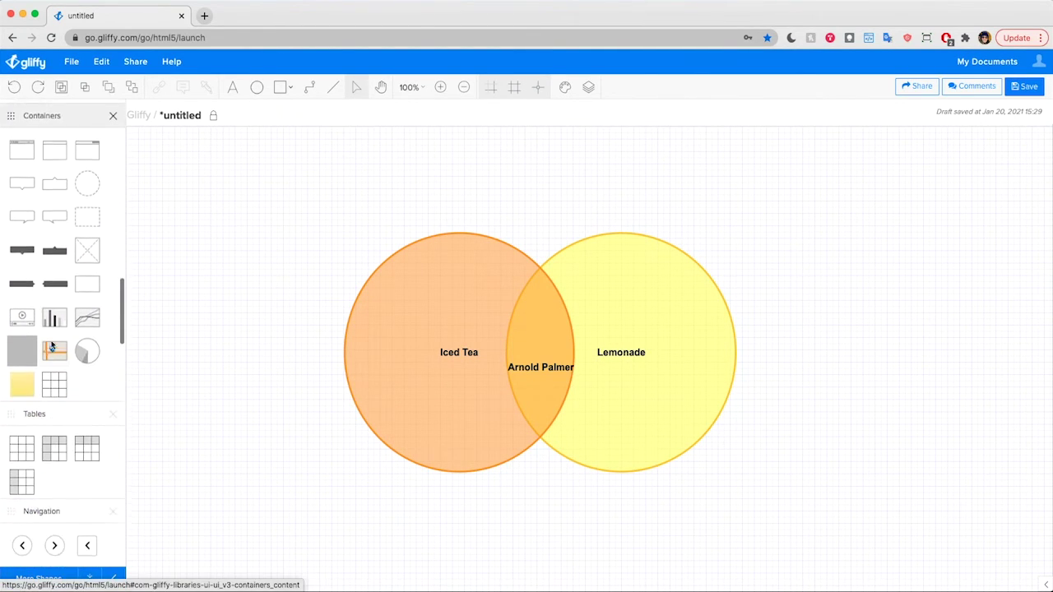
scroll(51, 346, down, 5)
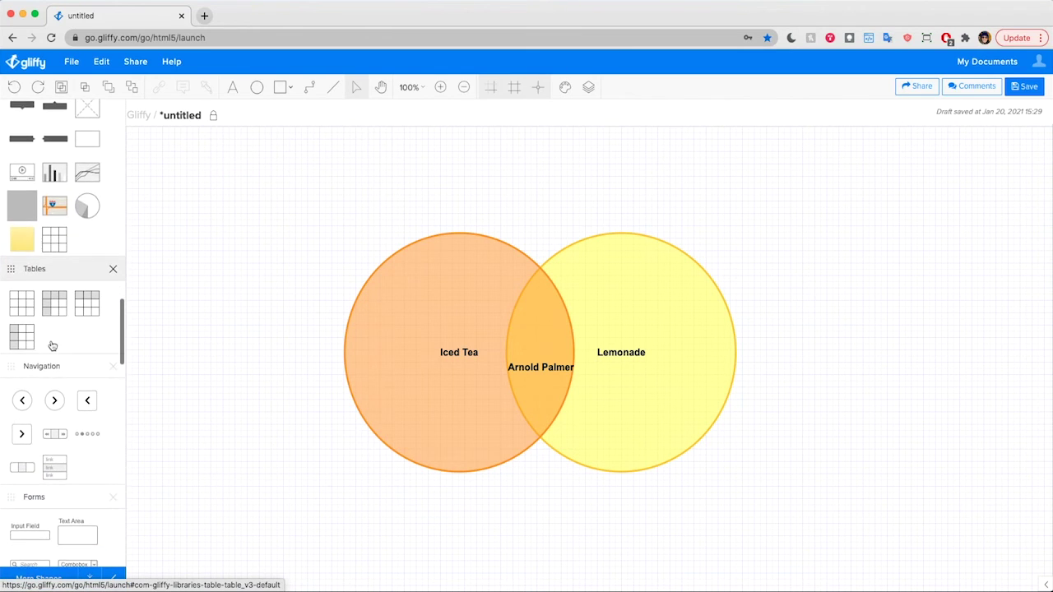
scroll(51, 345, down, 2)
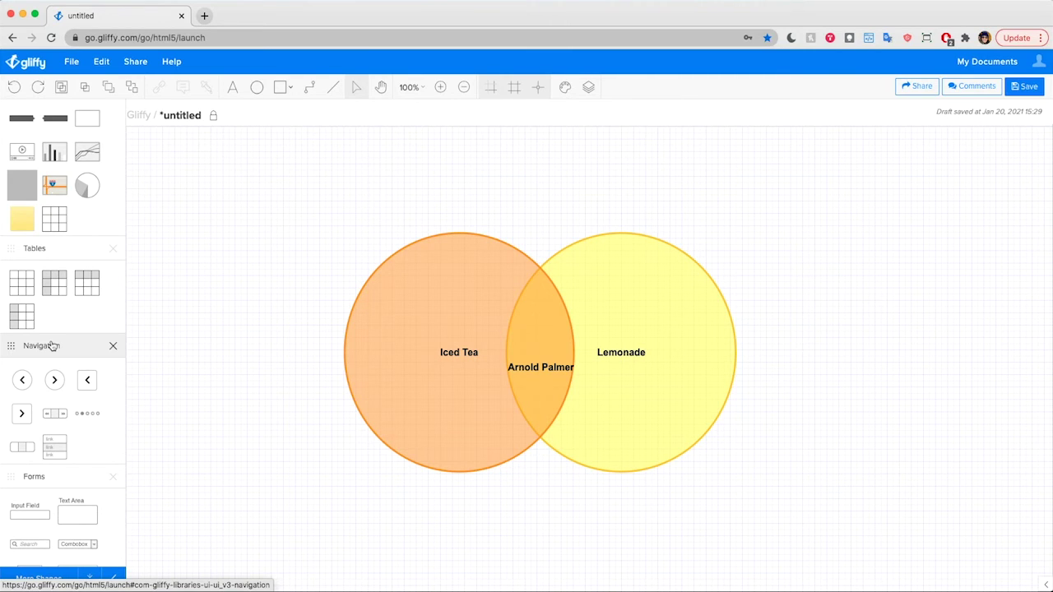
scroll(66, 370, down, 10)
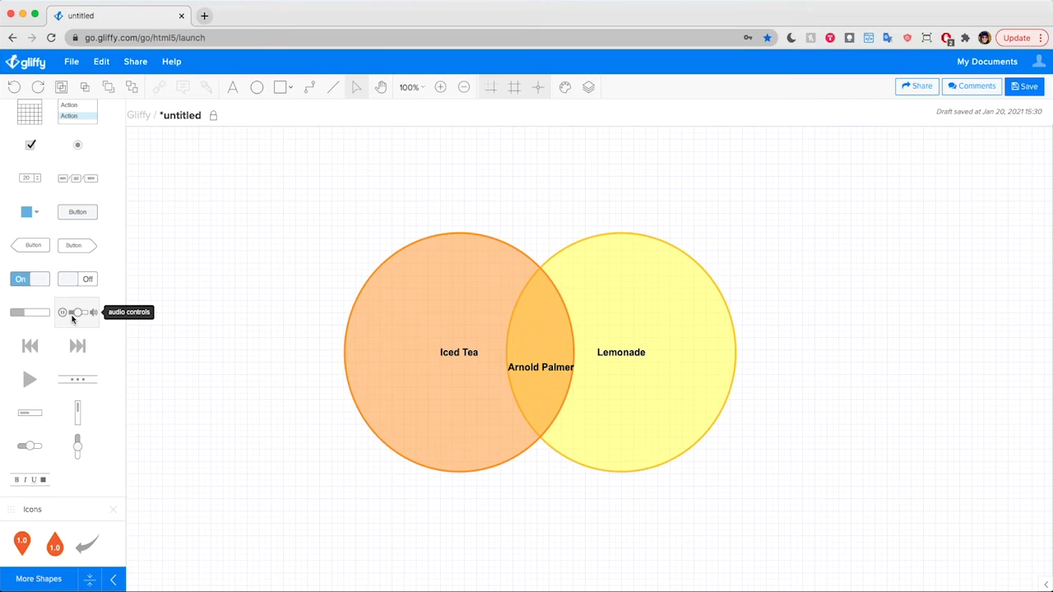
drag(71, 318, 221, 229)
click(316, 140)
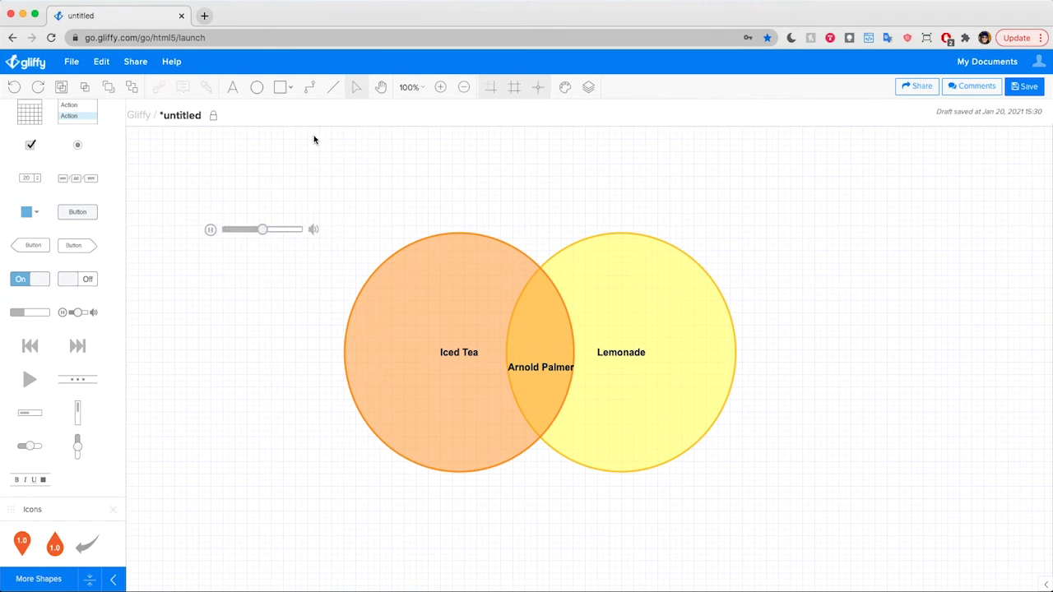
Step: Try stretching and shortening the audio controls slider, and delete the whole shape
click(227, 234)
drag(320, 230, 436, 222)
drag(309, 239, 386, 228)
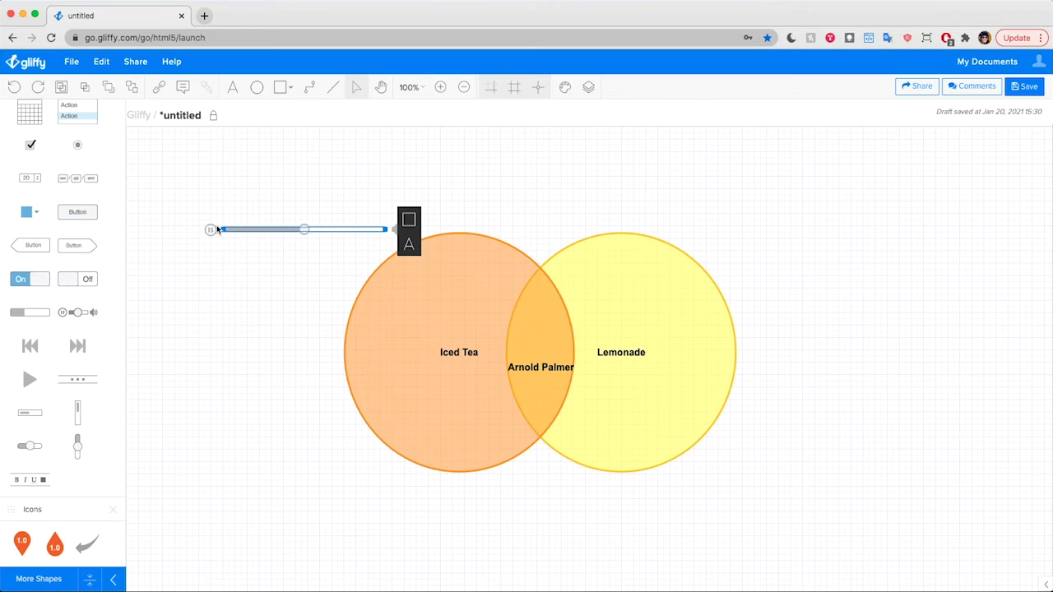
drag(388, 230, 331, 244)
click(312, 277)
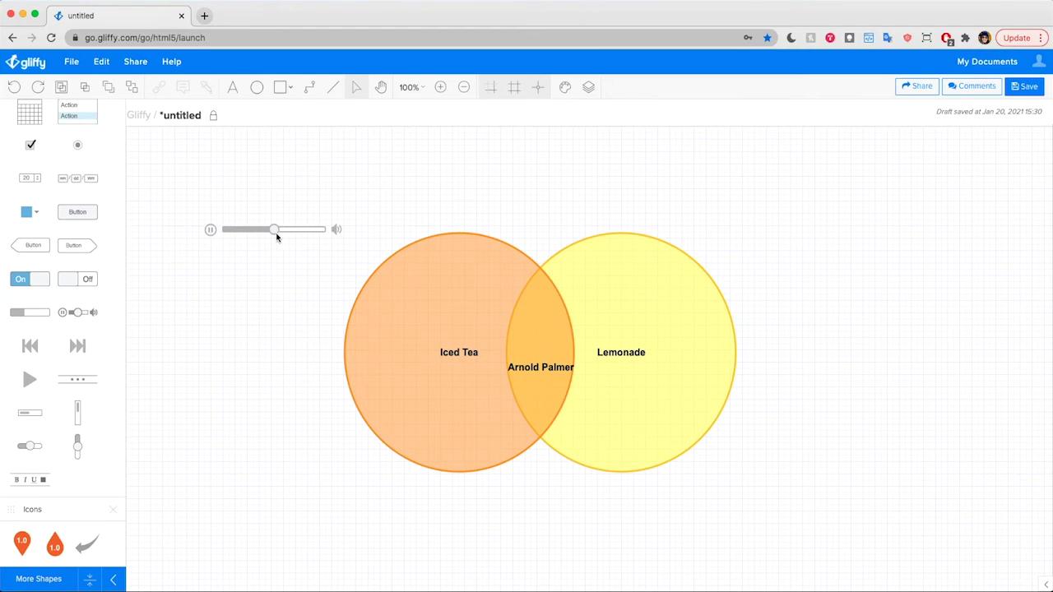
click(274, 230)
key(Delete)
Step: Try out a widened Search field shape beside the Iced Tea circle and delete it
scroll(74, 387, down, 1)
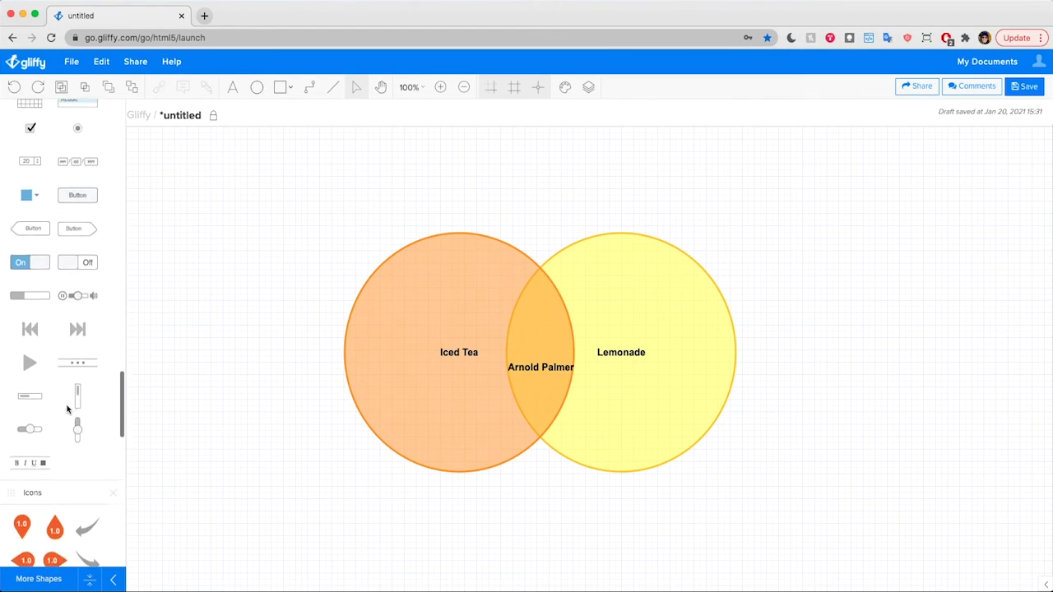
scroll(68, 407, up, 2)
scroll(68, 409, up, 1)
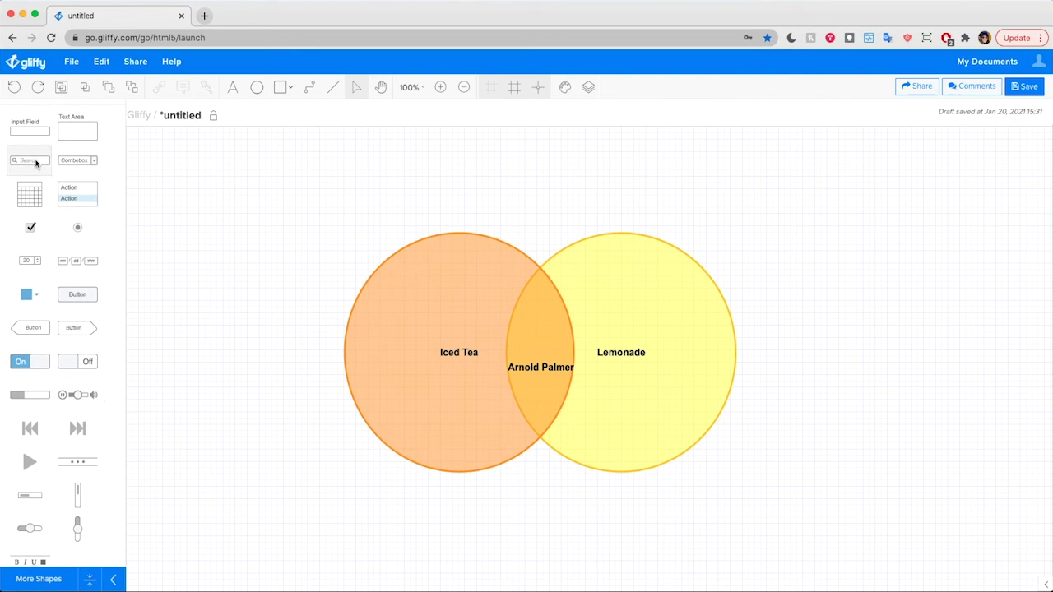
drag(36, 163, 192, 255)
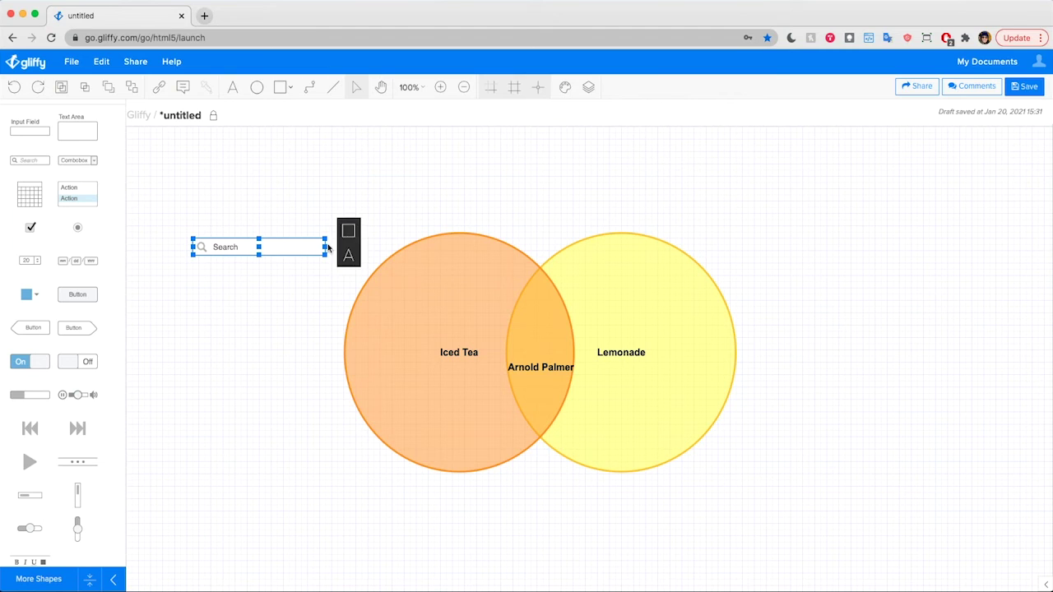
drag(325, 248, 416, 251)
drag(389, 294, 365, 351)
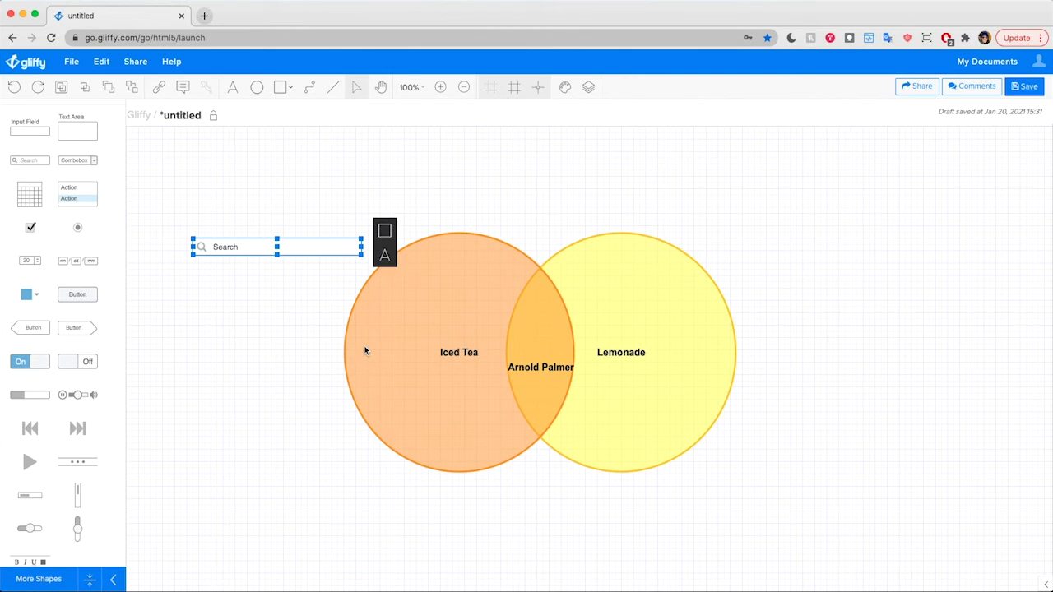
key(BackSpace)
Step: Add a speech bubble right shape beside the upper-right edge of the Lemonade circle, with the text "I'd love one!"
scroll(47, 437, up, 5)
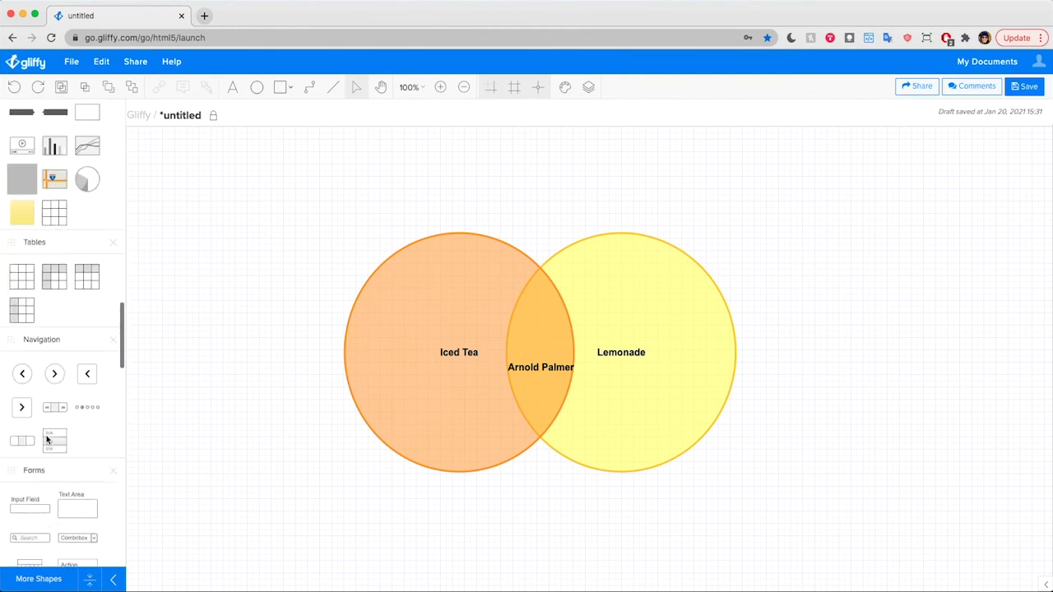
scroll(47, 440, up, 6)
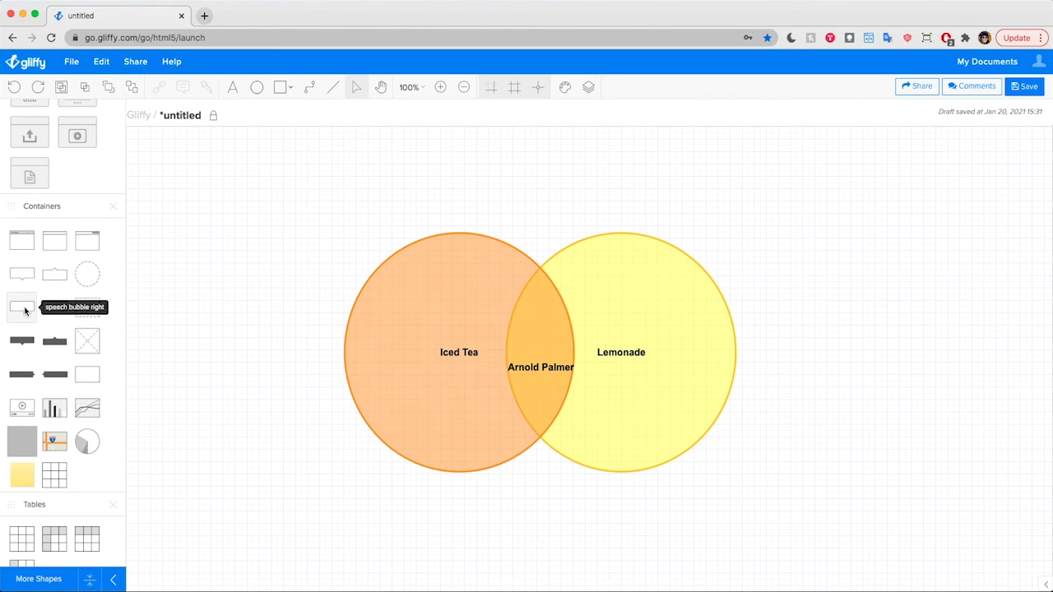
drag(25, 310, 705, 224)
double_click(749, 237)
key(BackSpace)
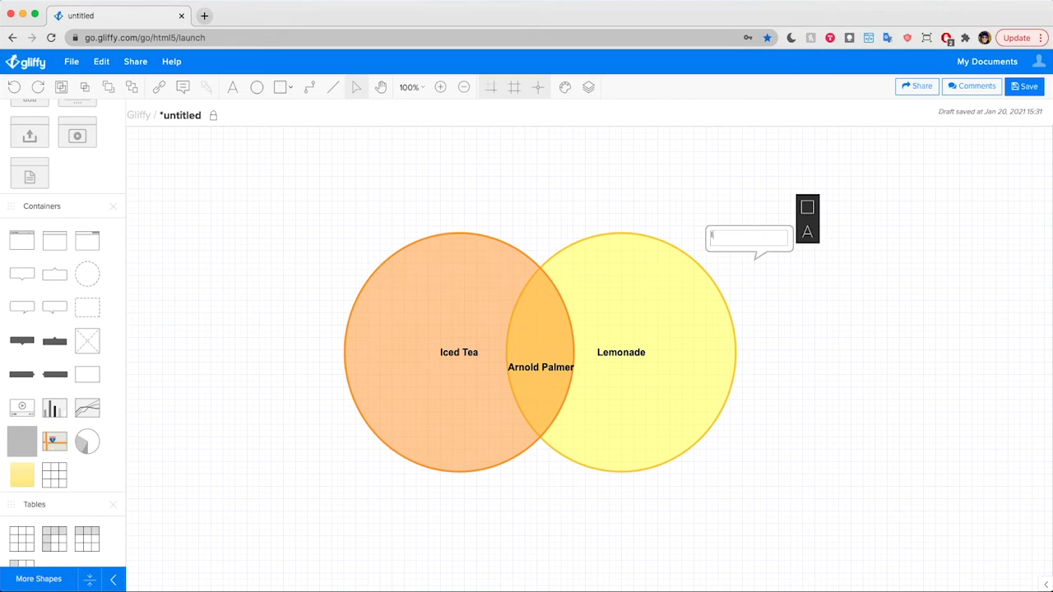
text(I'd love one!)
Step: Reduce the speech bubble's height slightly and move it left so it overlaps the Lemonade circle's upper-right edge
click(746, 258)
mouse_move(749, 261)
mouse_down()
mouse_move(750, 293)
mouse_move(771, 257)
mouse_move(774, 335)
mouse_move(774, 260)
mouse_move(759, 260)
mouse_up()
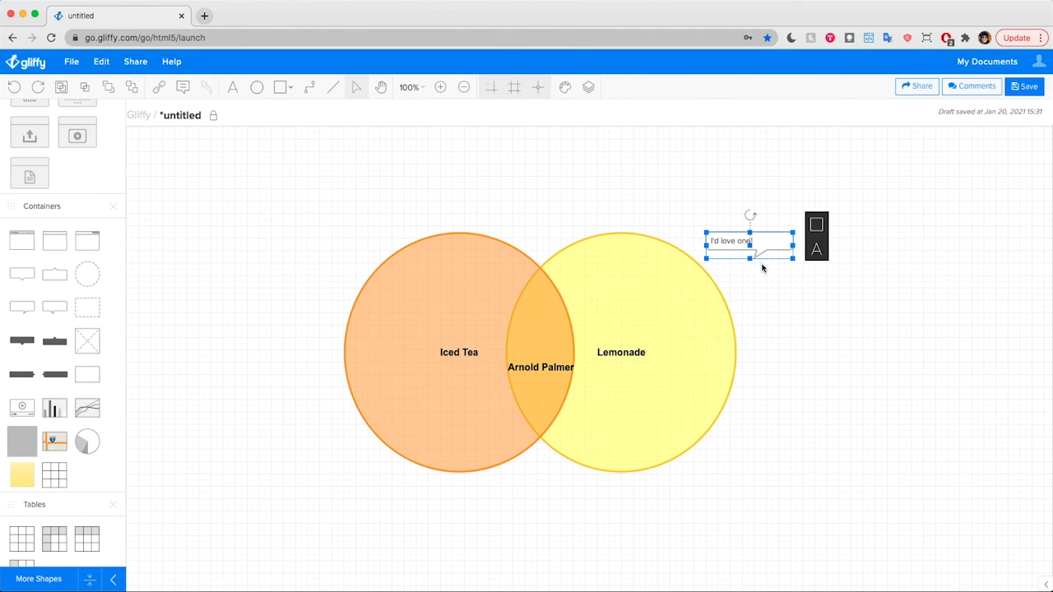
click(782, 279)
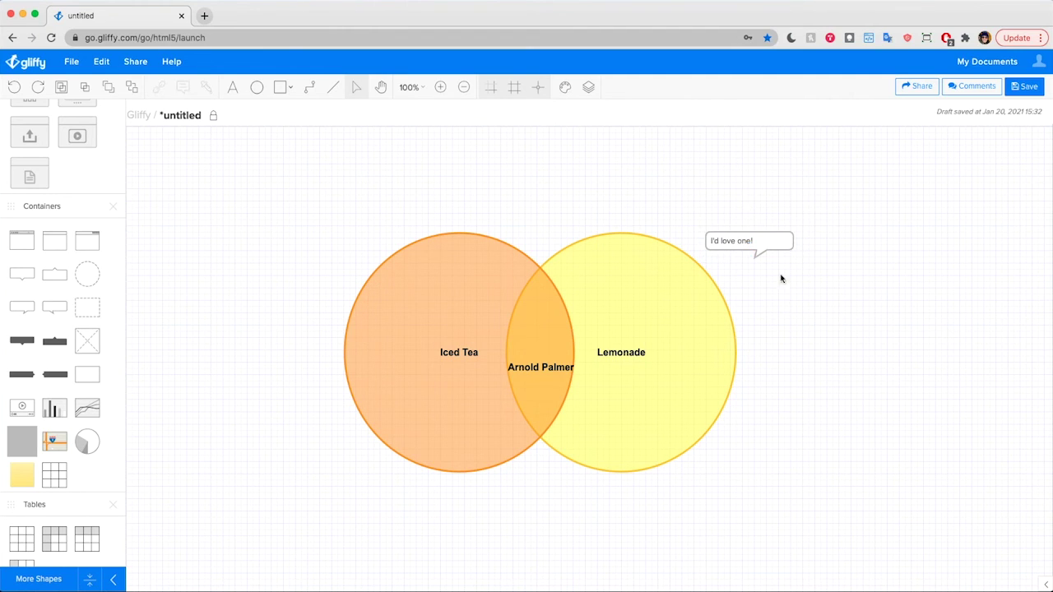
drag(775, 239, 750, 233)
click(862, 176)
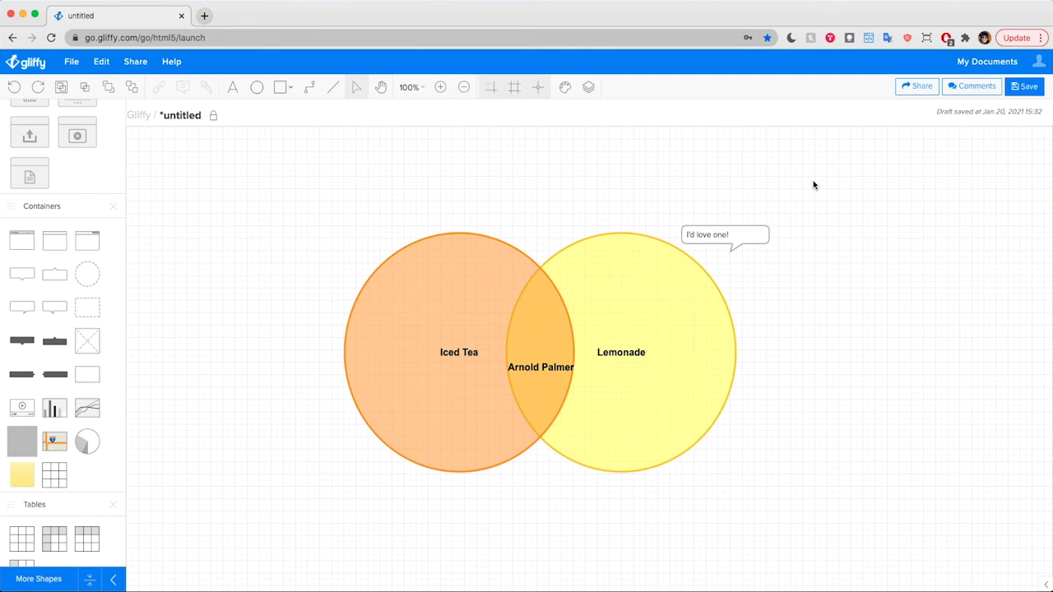
Step: Search the shapes for thumbs up and place the yellow thumbs-up at the upper left of the Iced Tea circle
drag(121, 272, 147, 116)
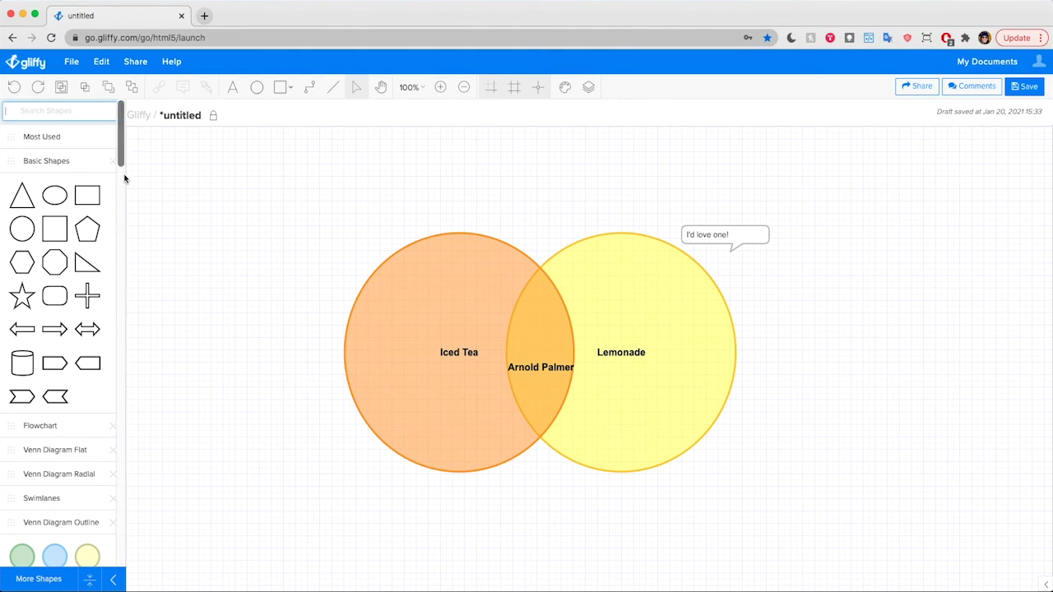
click(41, 109)
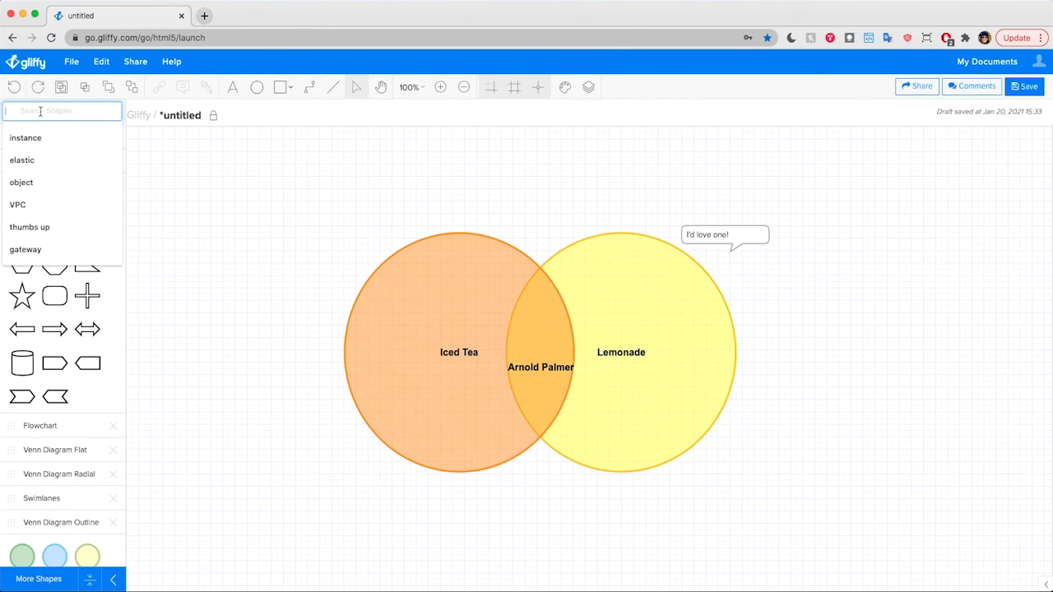
scroll(49, 113, up, 1)
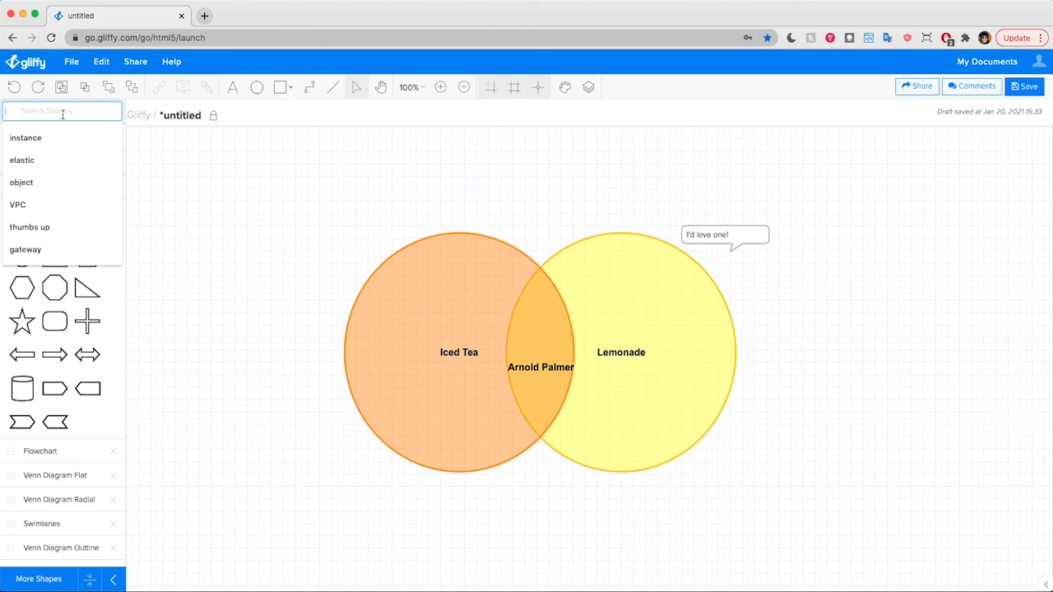
text(thumbs u)
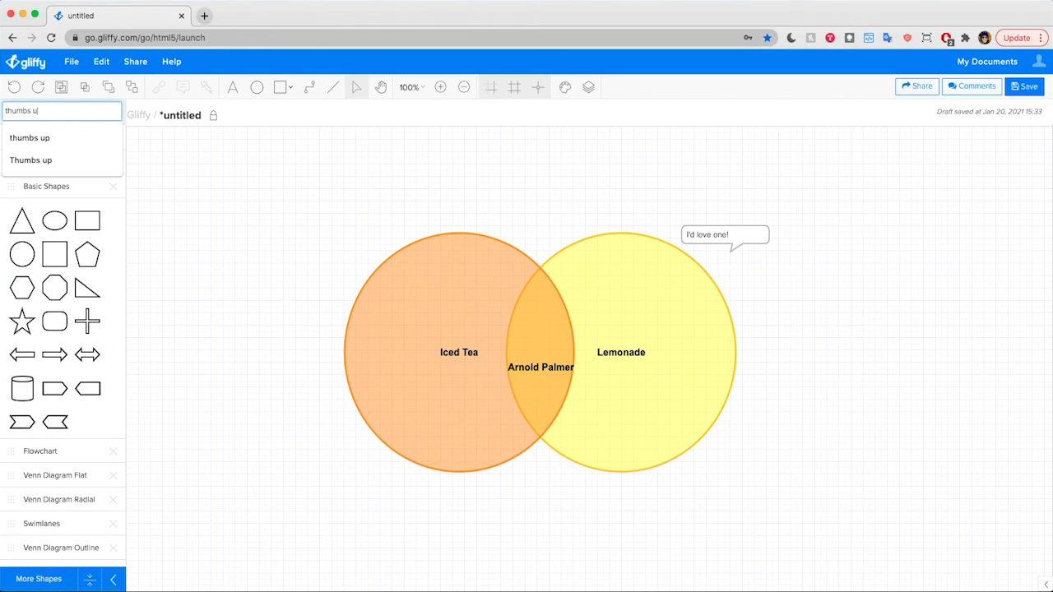
text(p)
key(Return)
drag(22, 173, 299, 231)
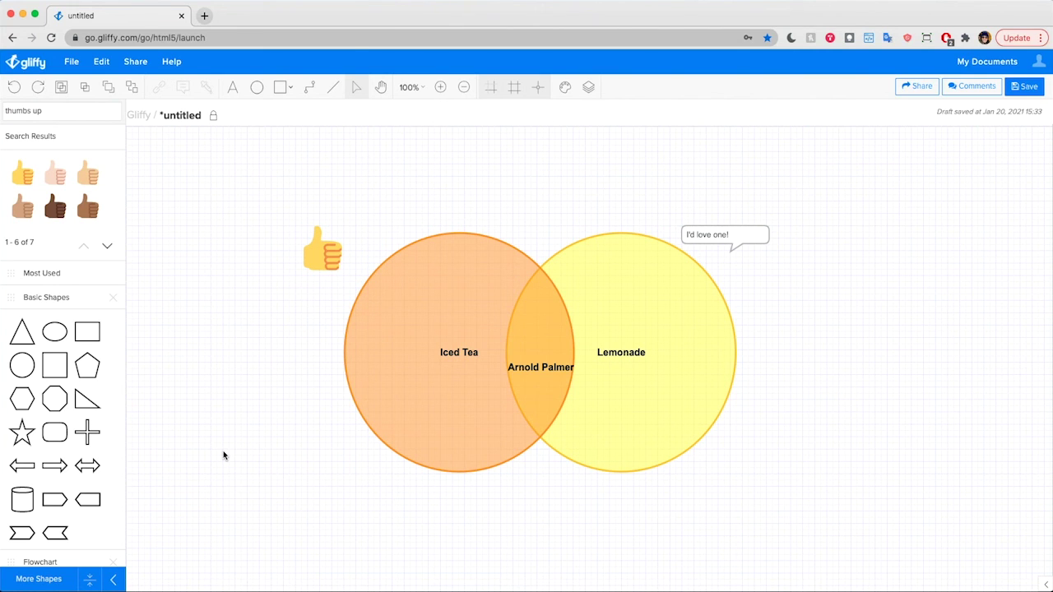